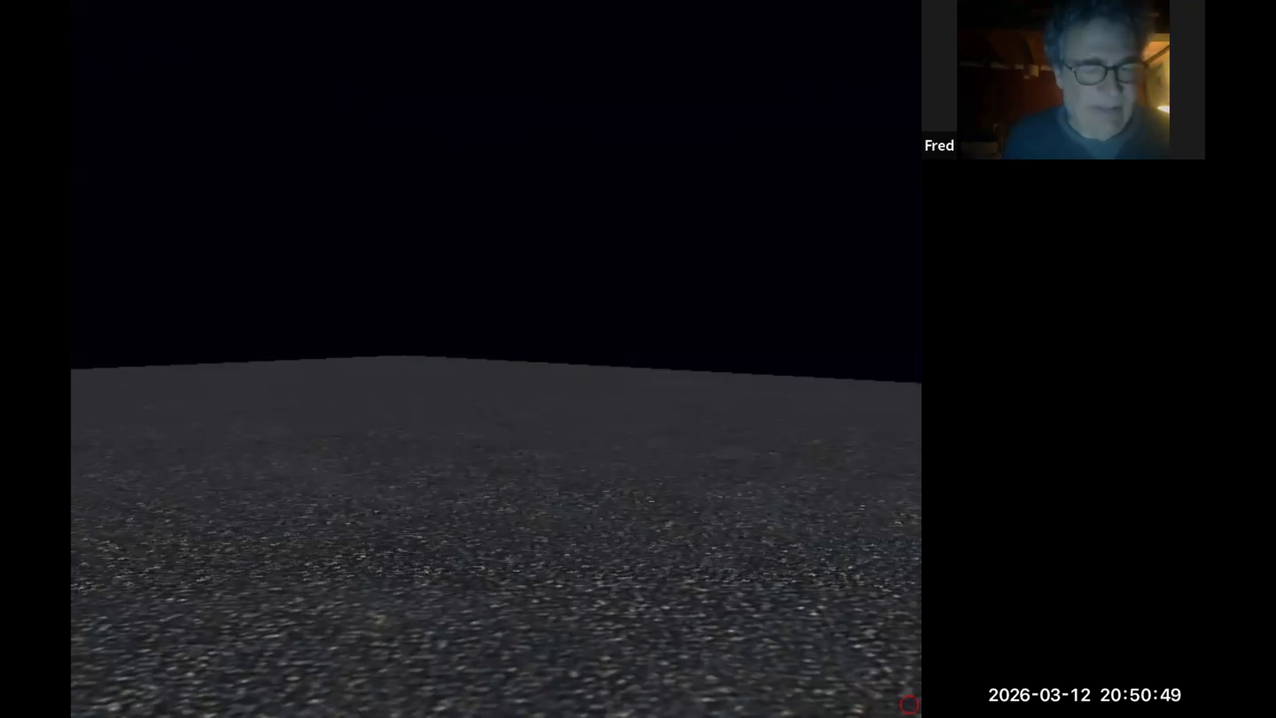
Open the level editor and inspect the sound-off, sound and sound-on objects in the room.
{"action": "key", "text": "Escape"}
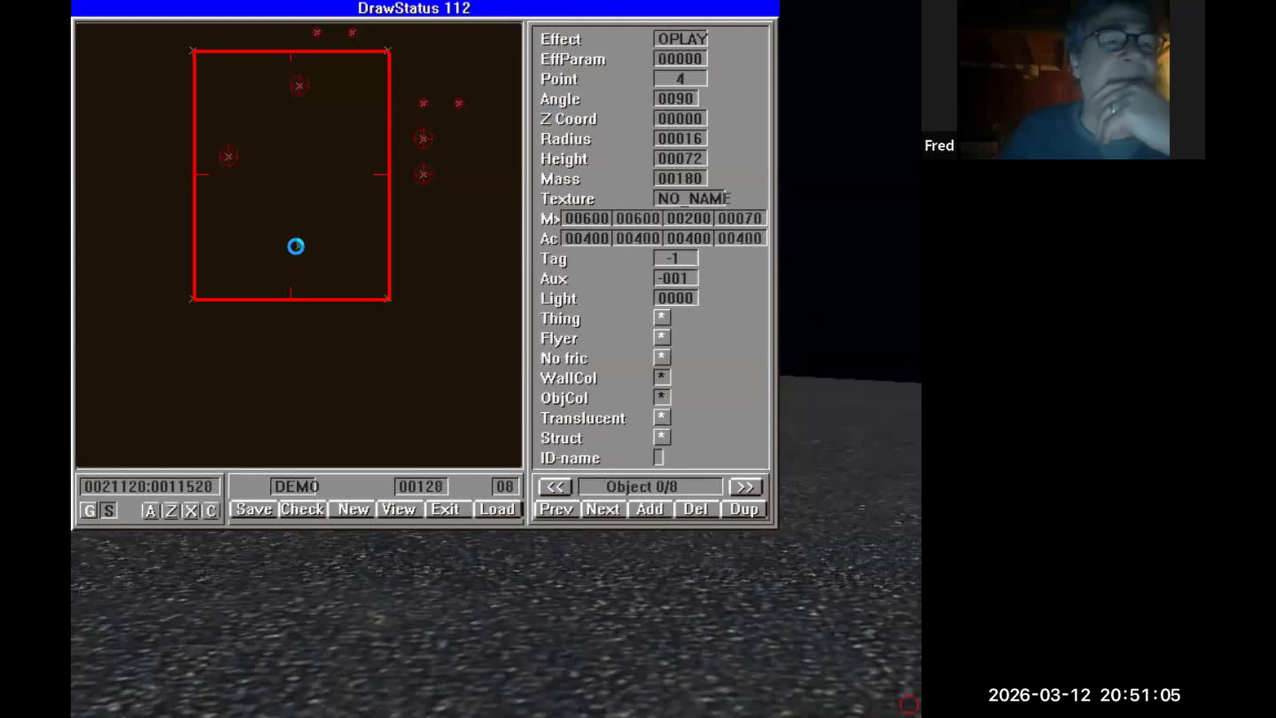
{"action": "left_click", "coordinate": [226, 157]}
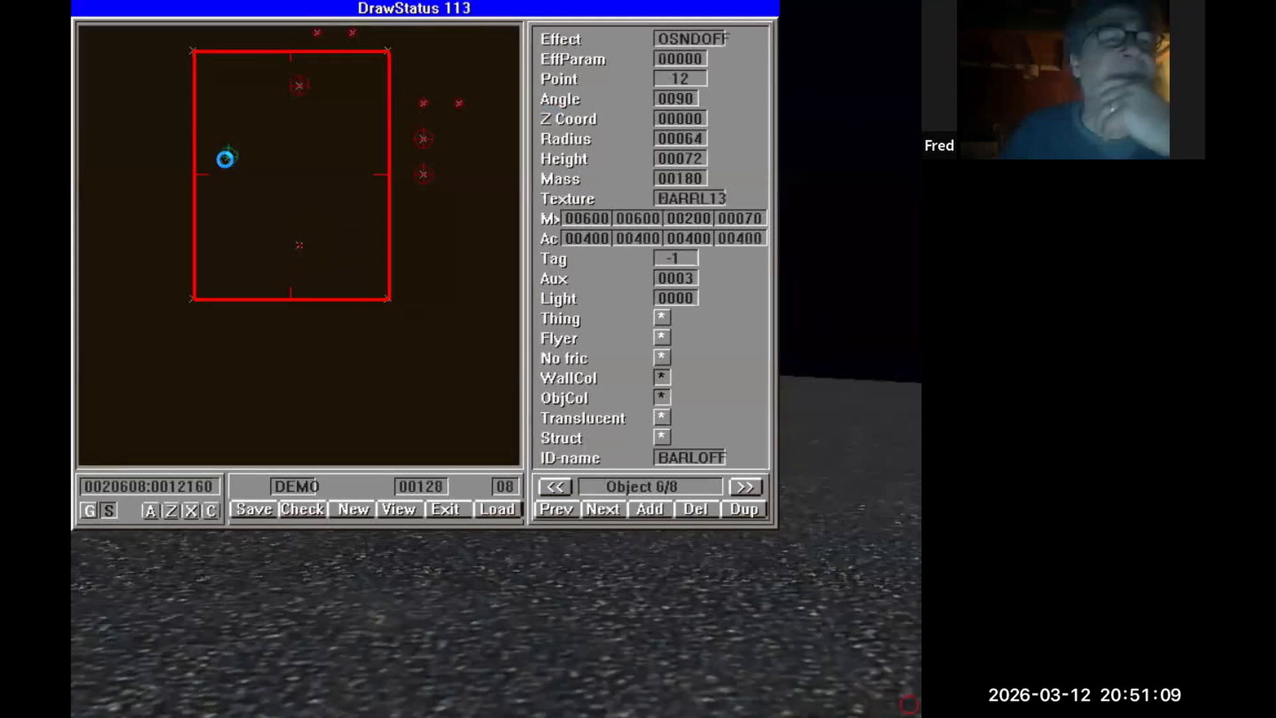
{"action": "left_click", "coordinate": [299, 85]}
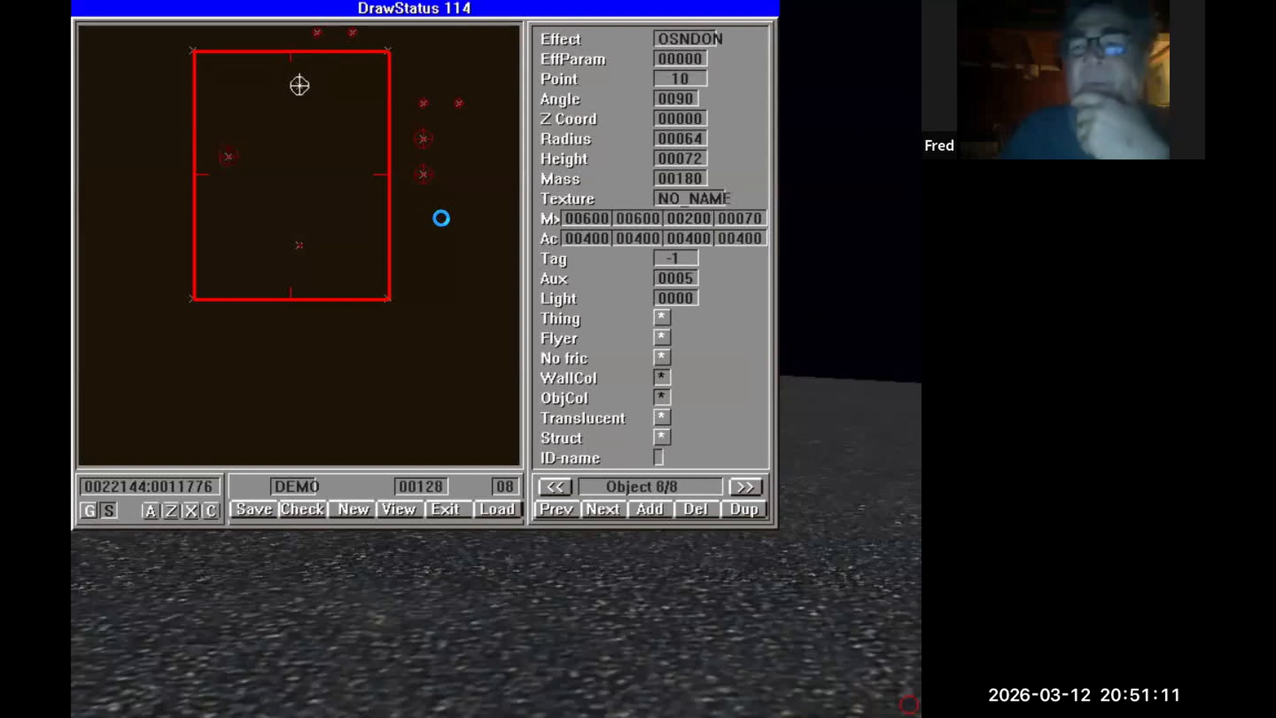
{"action": "left_click", "coordinate": [426, 177]}
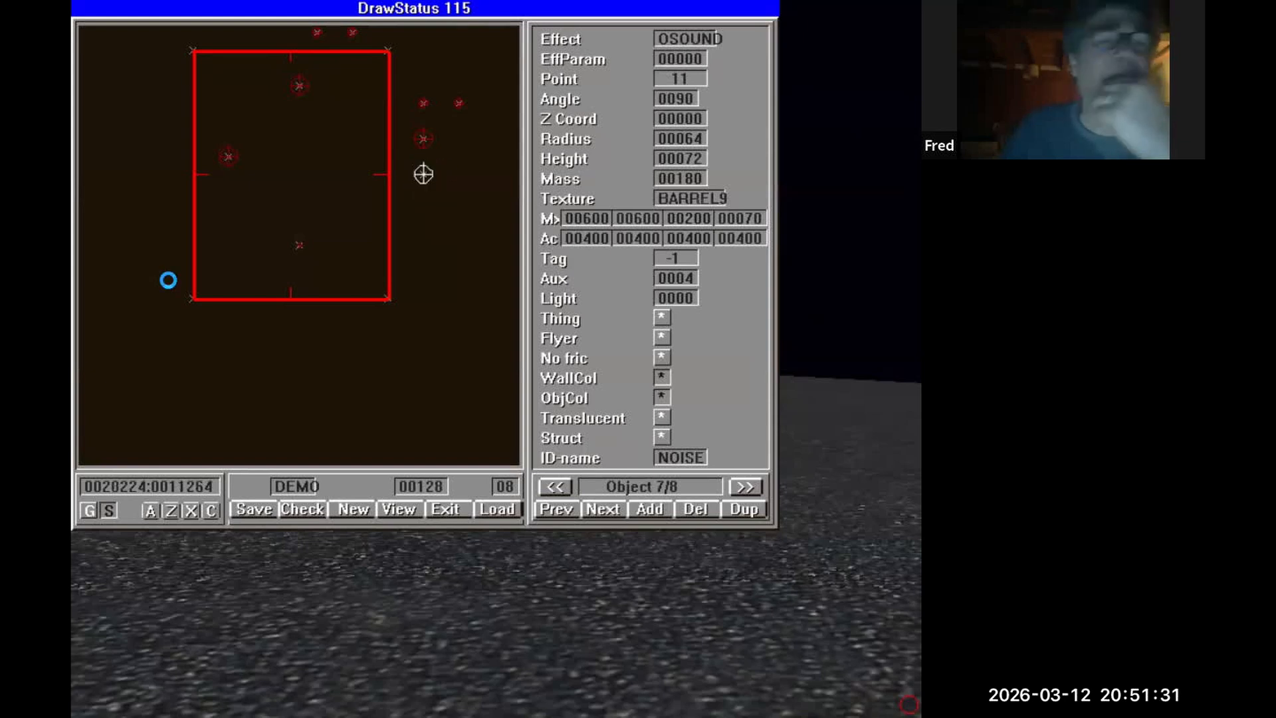
{"action": "left_click", "coordinate": [299, 83]}
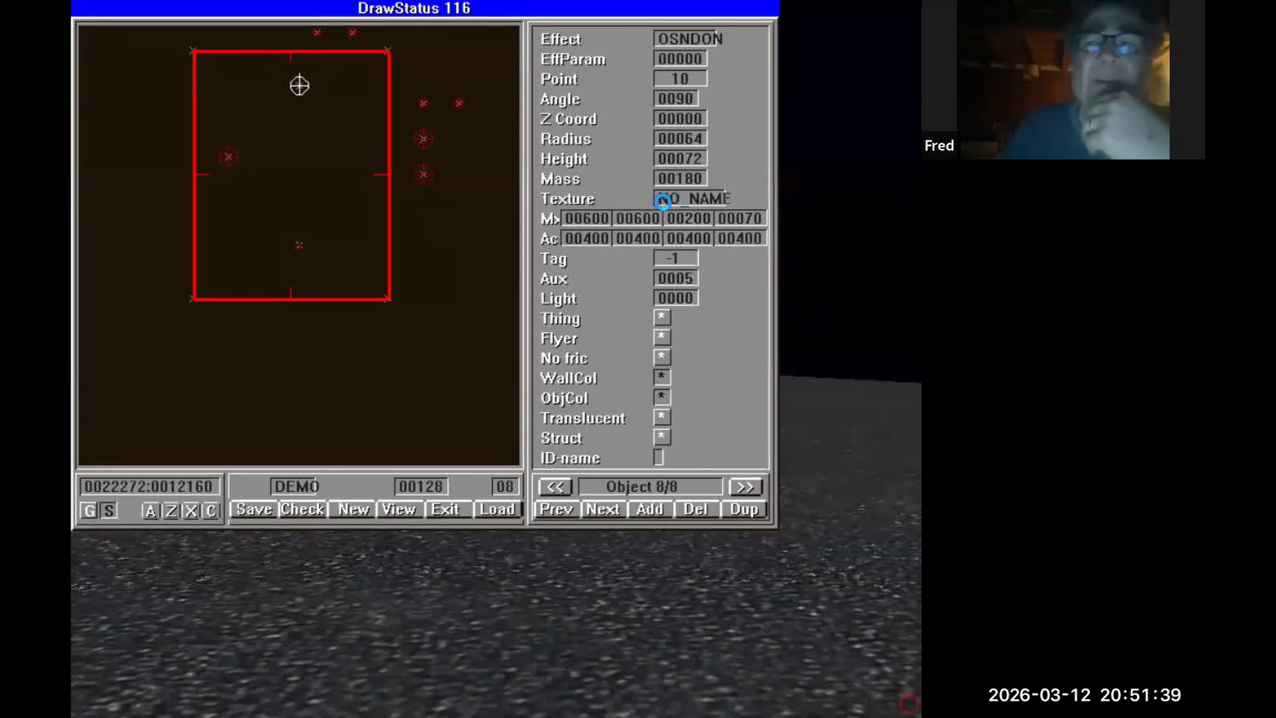
{"action": "left_click", "coordinate": [663, 199]}
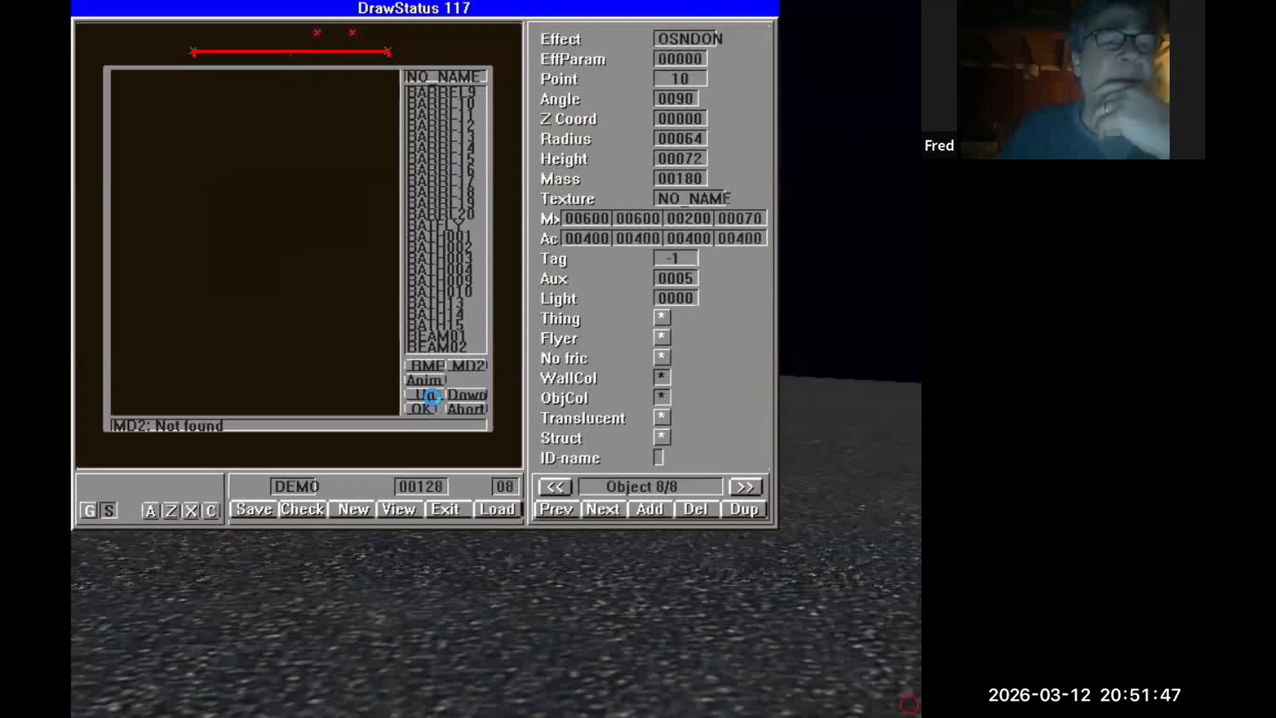
{"action": "left_click", "coordinate": [432, 396]}
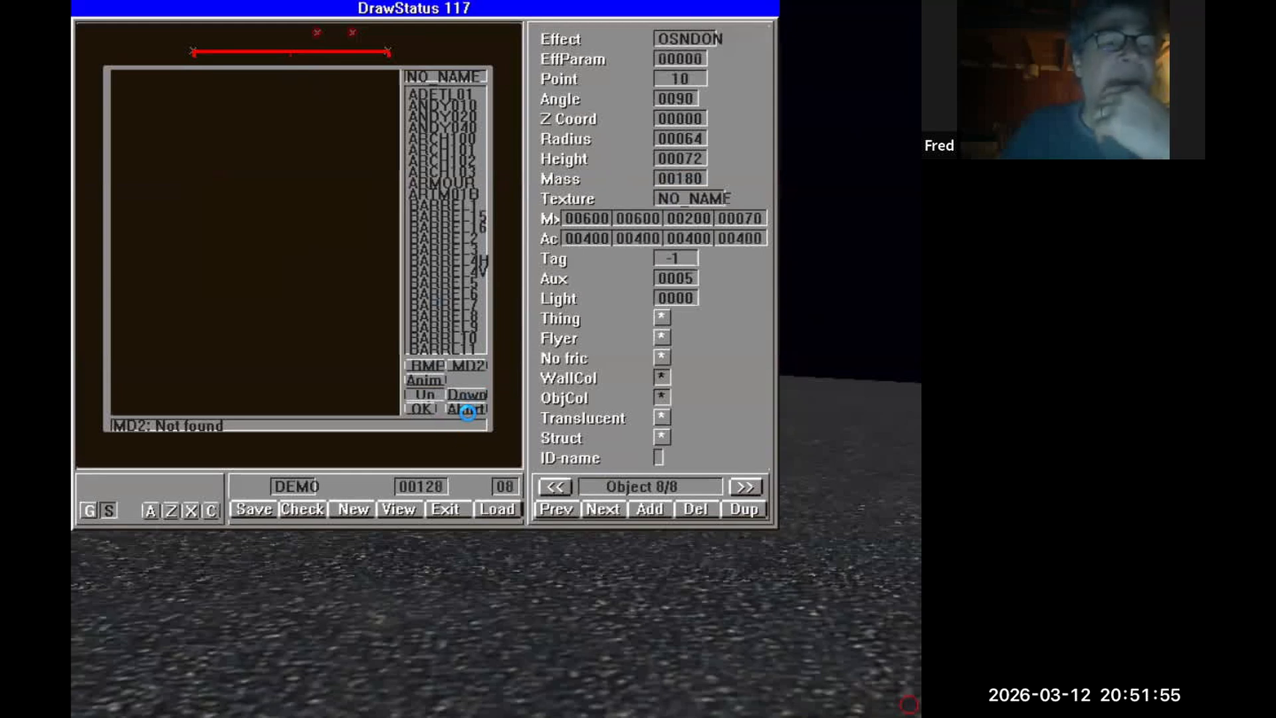
{"action": "left_click", "coordinate": [467, 411]}
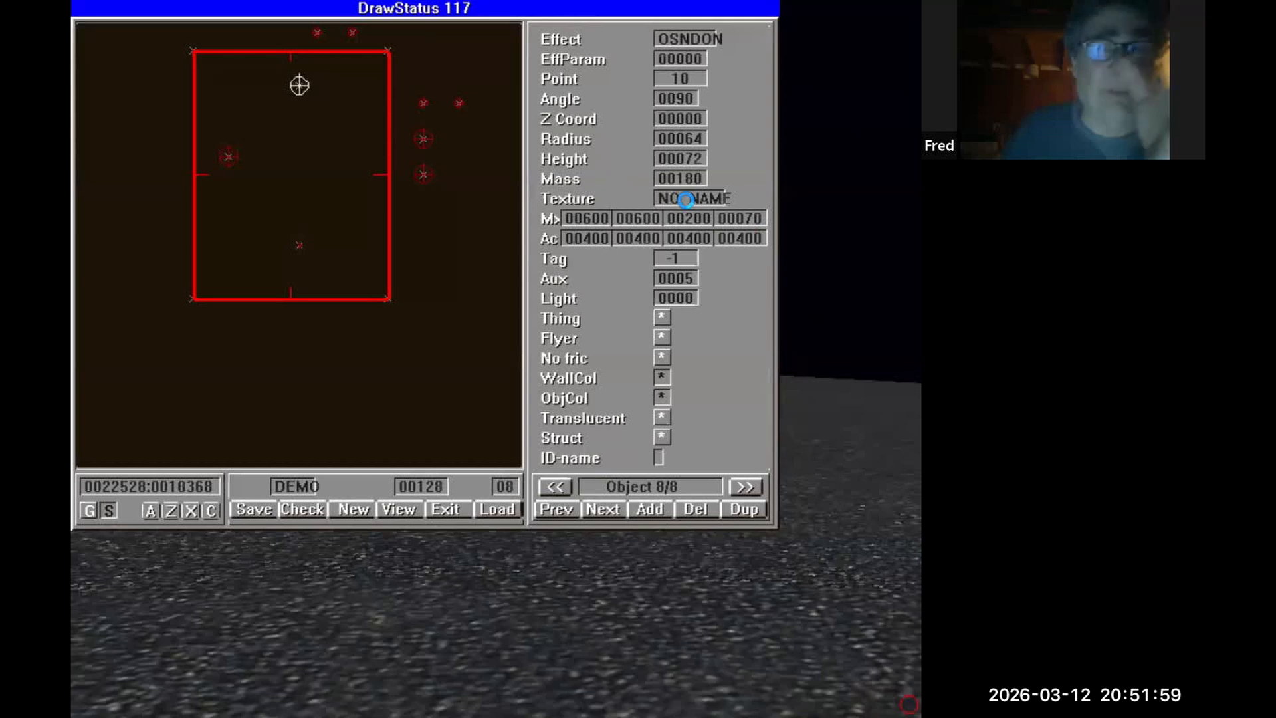
Browse the barrel textures and assign BARRL12 to the sound-on object near the room's top wall.
{"action": "left_click", "coordinate": [685, 199]}
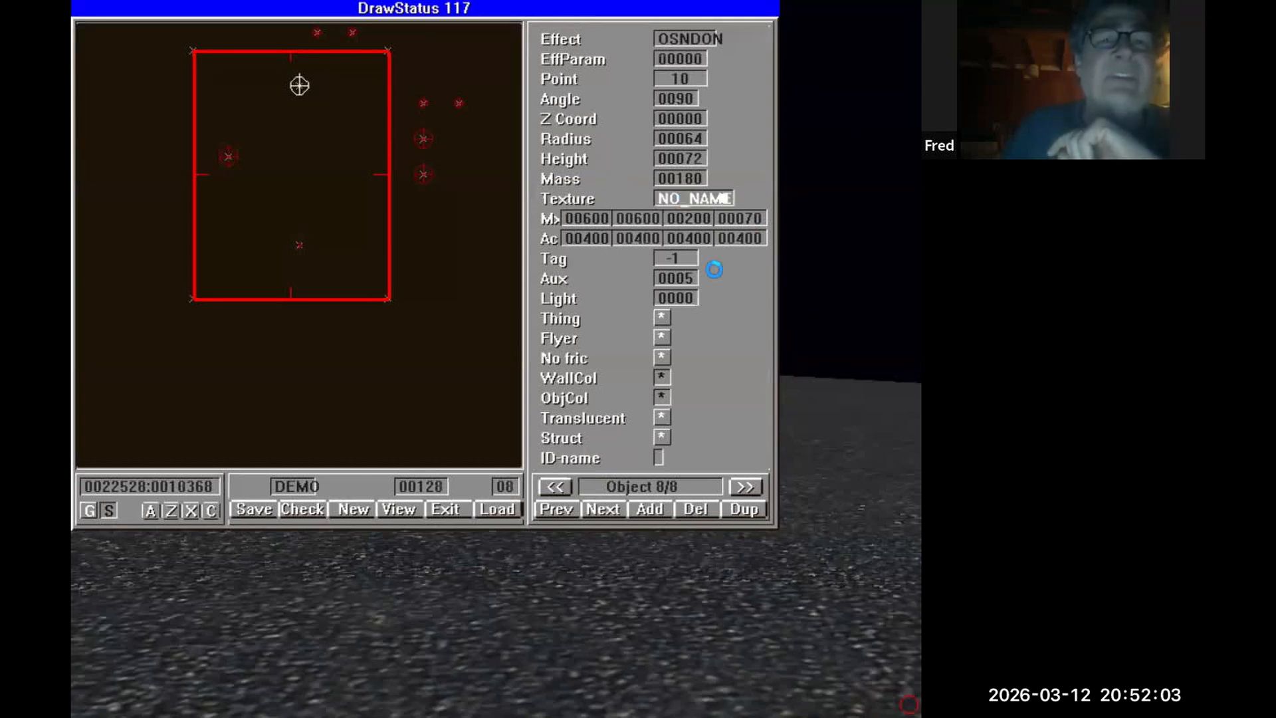
{"action": "left_click", "coordinate": [696, 200]}
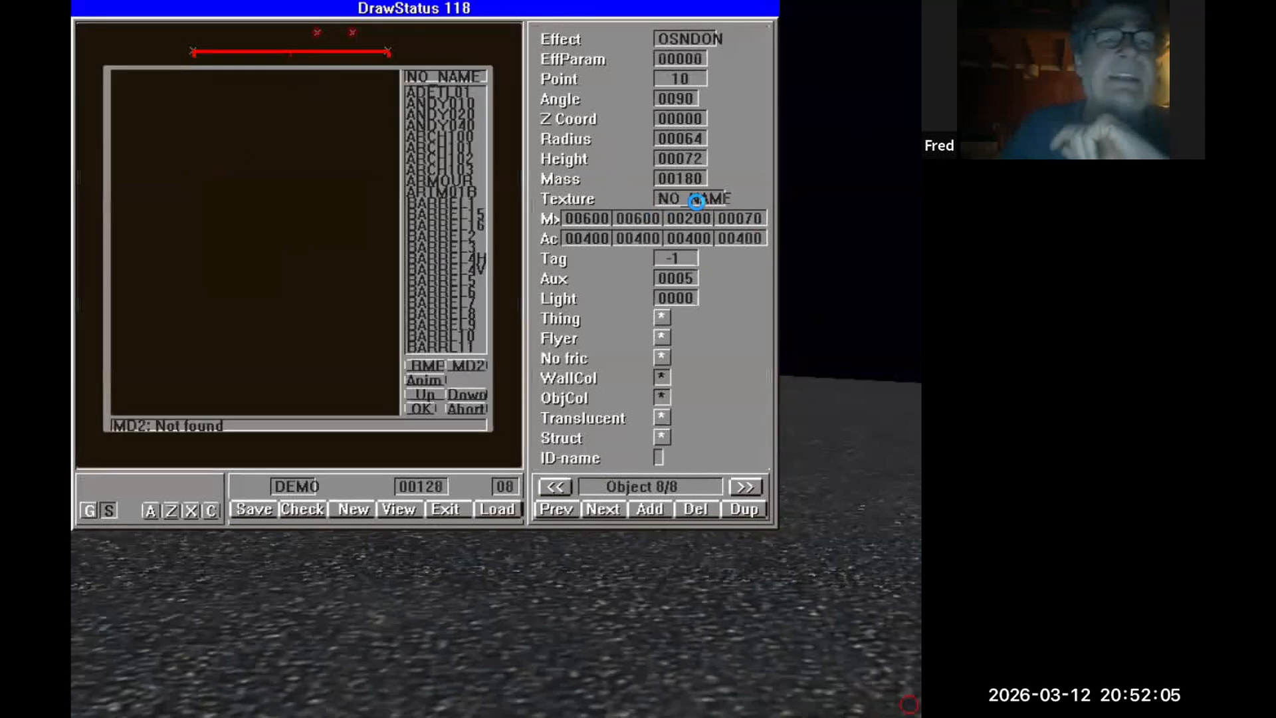
{"action": "left_click", "coordinate": [432, 248]}
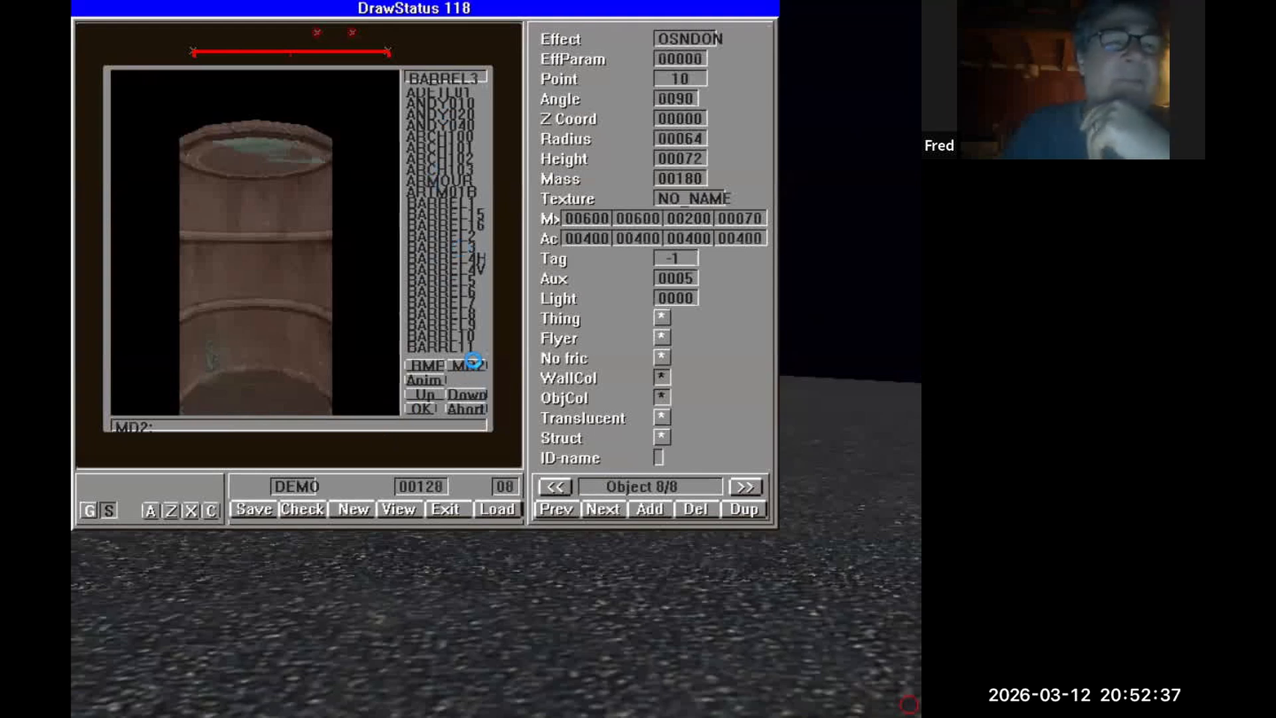
{"action": "left_click", "coordinate": [472, 361]}
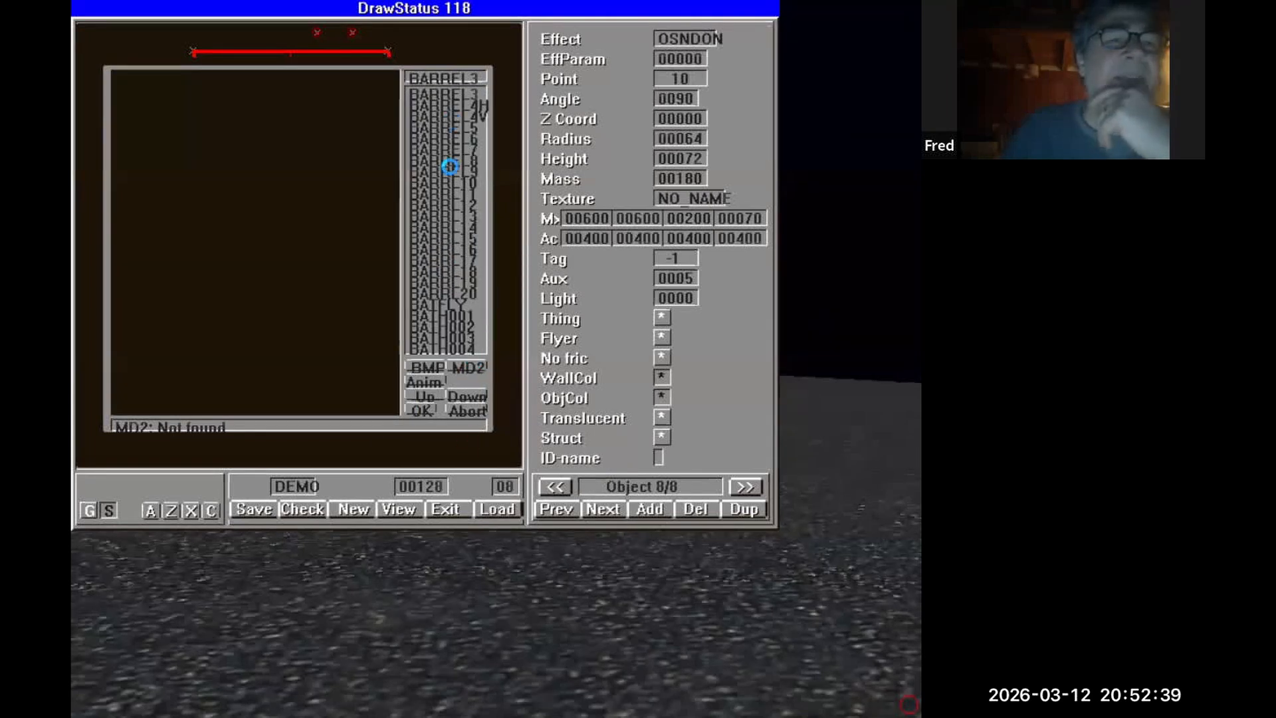
{"action": "left_click", "coordinate": [450, 166]}
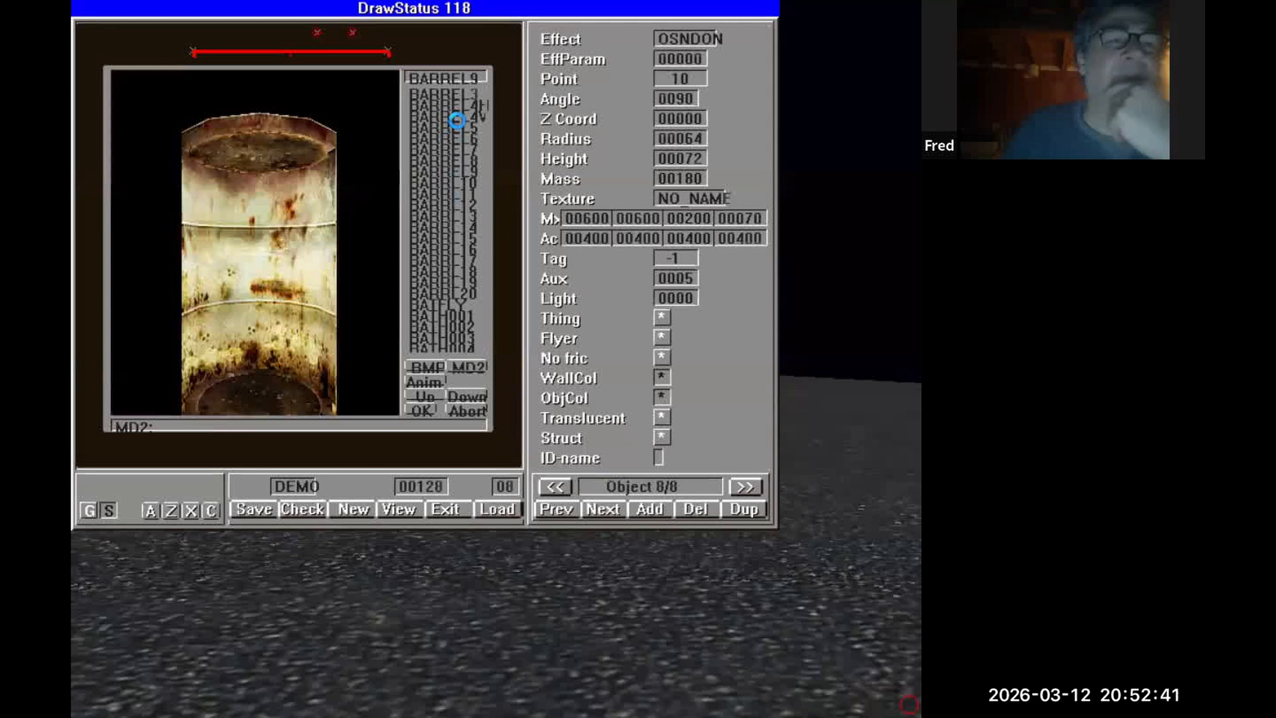
{"action": "left_click", "coordinate": [457, 122]}
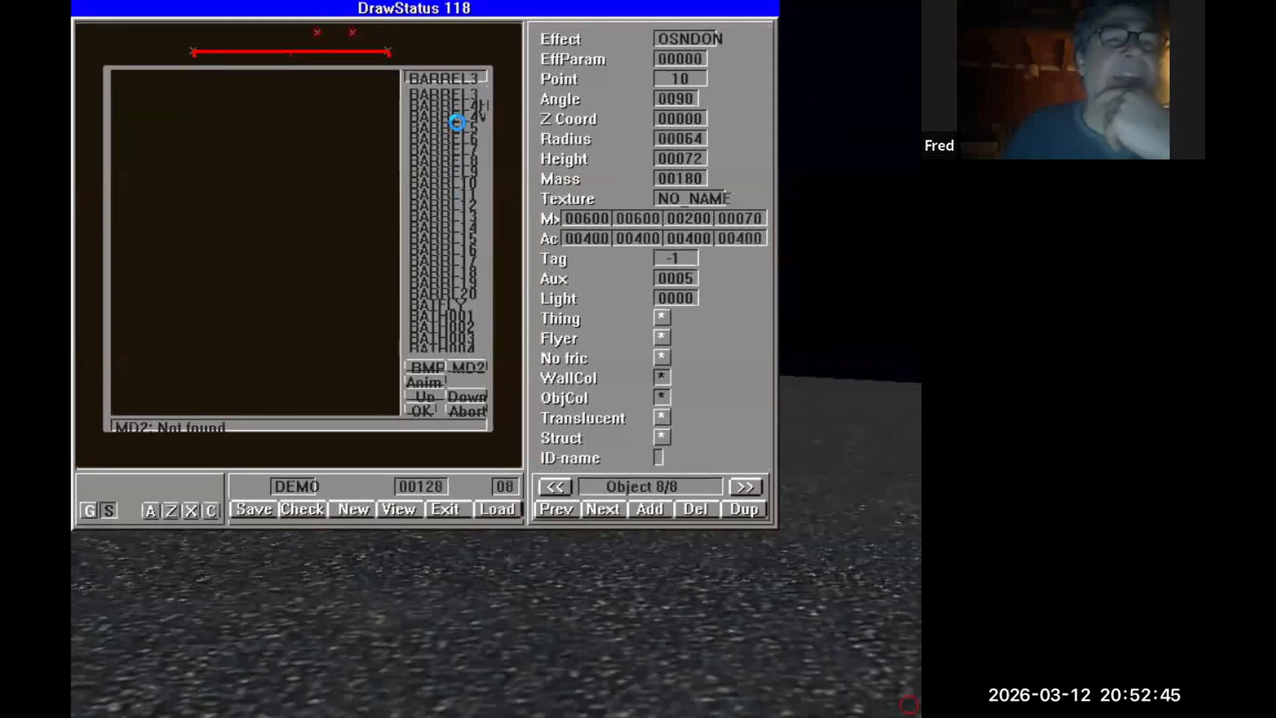
{"action": "left_click", "coordinate": [452, 200]}
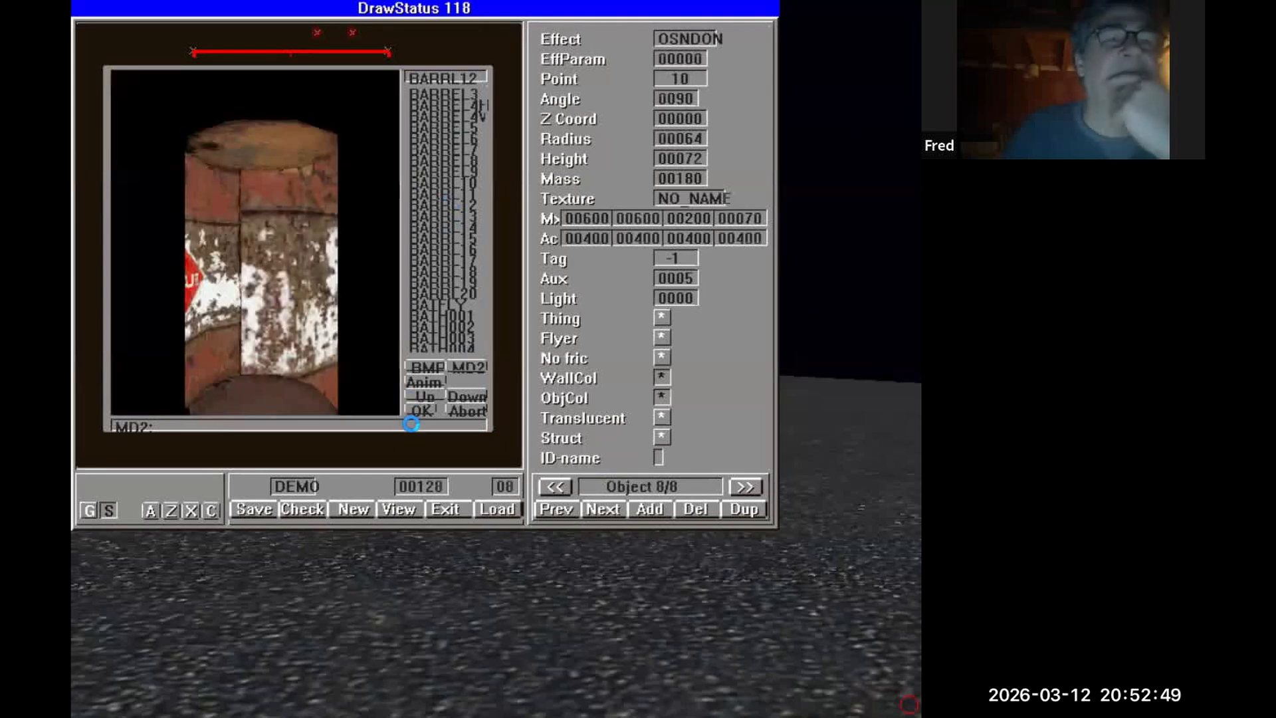
{"action": "left_click", "coordinate": [413, 412]}
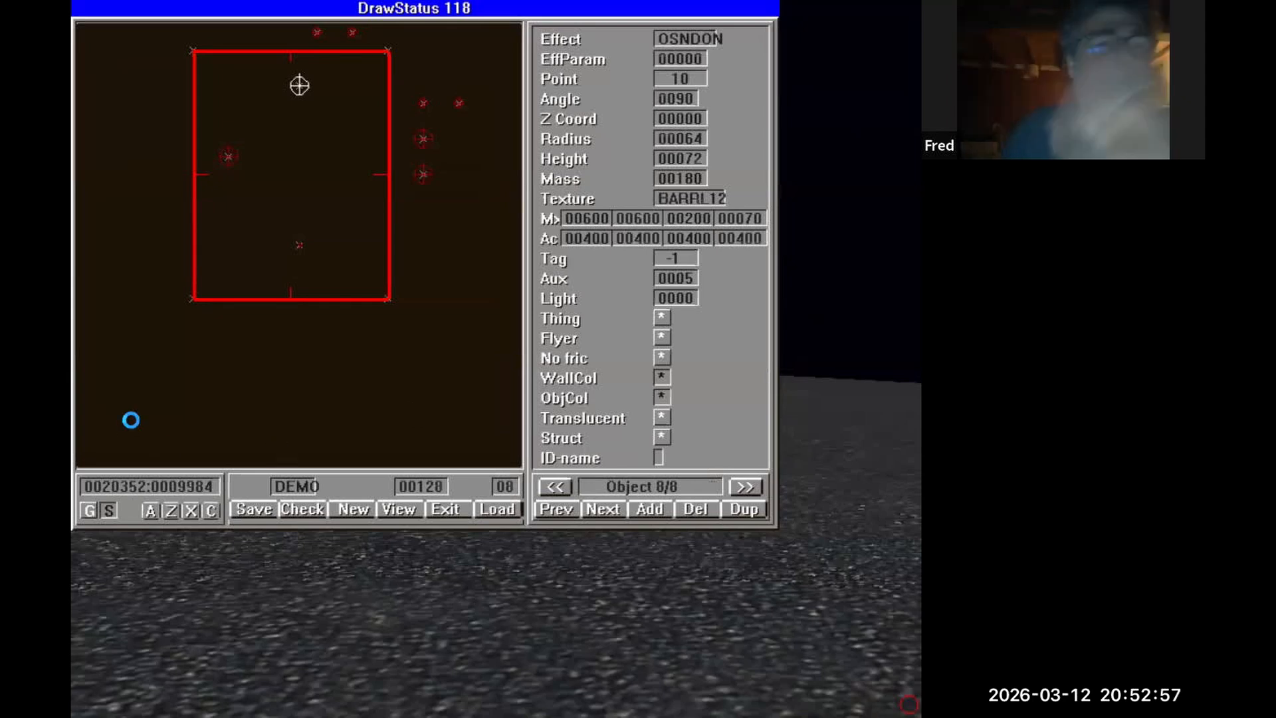
Assign the BARRL19 texture to the sound-off object near the room's left wall.
{"action": "left_click", "coordinate": [227, 161]}
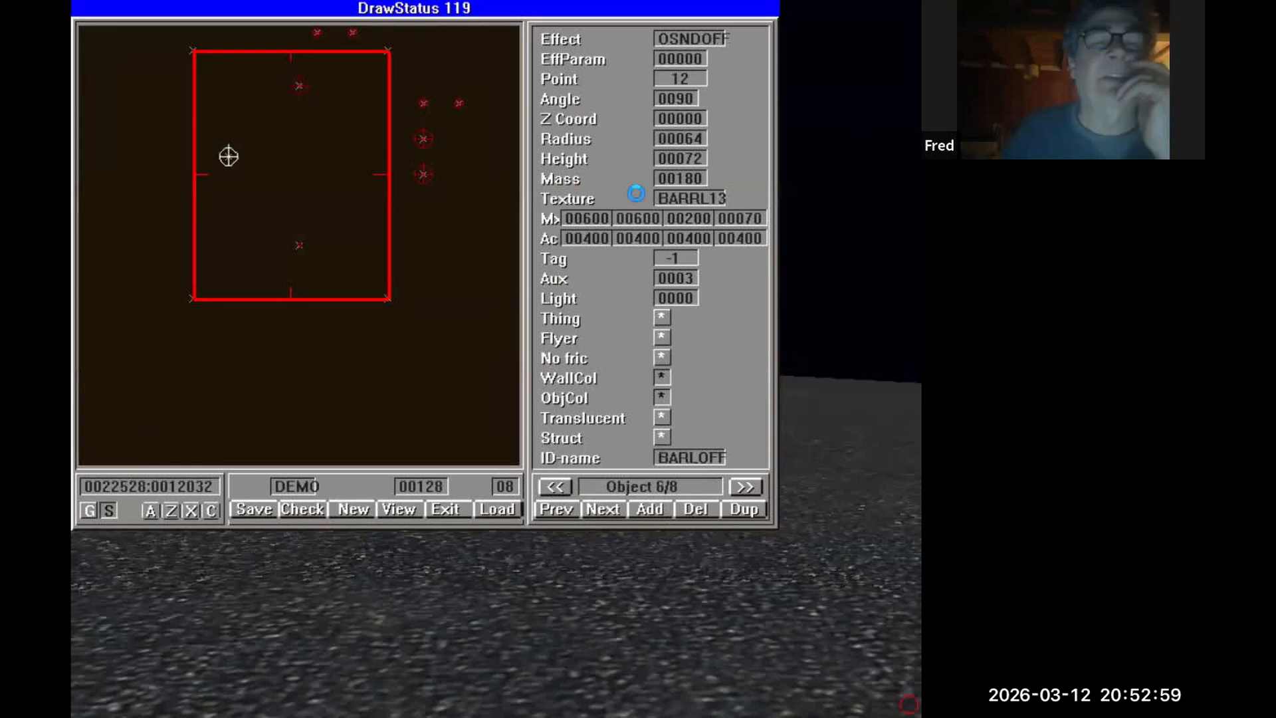
{"action": "left_click", "coordinate": [686, 194]}
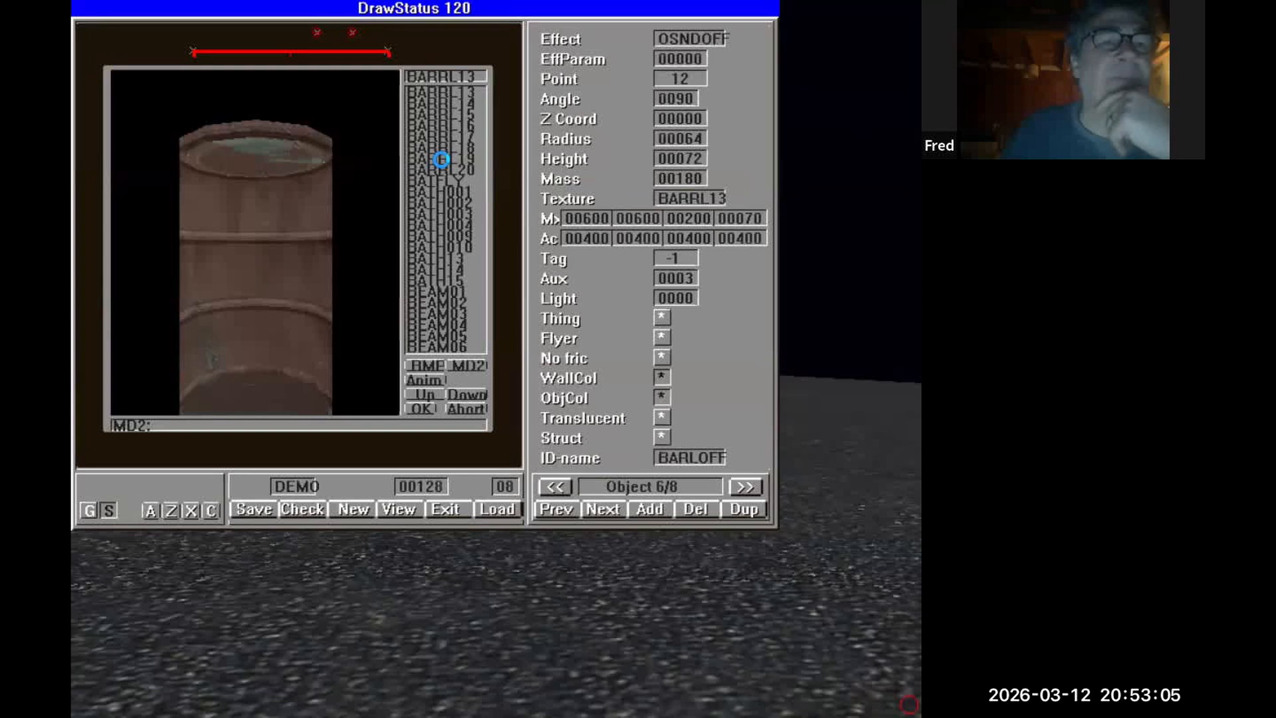
{"action": "left_click", "coordinate": [441, 160]}
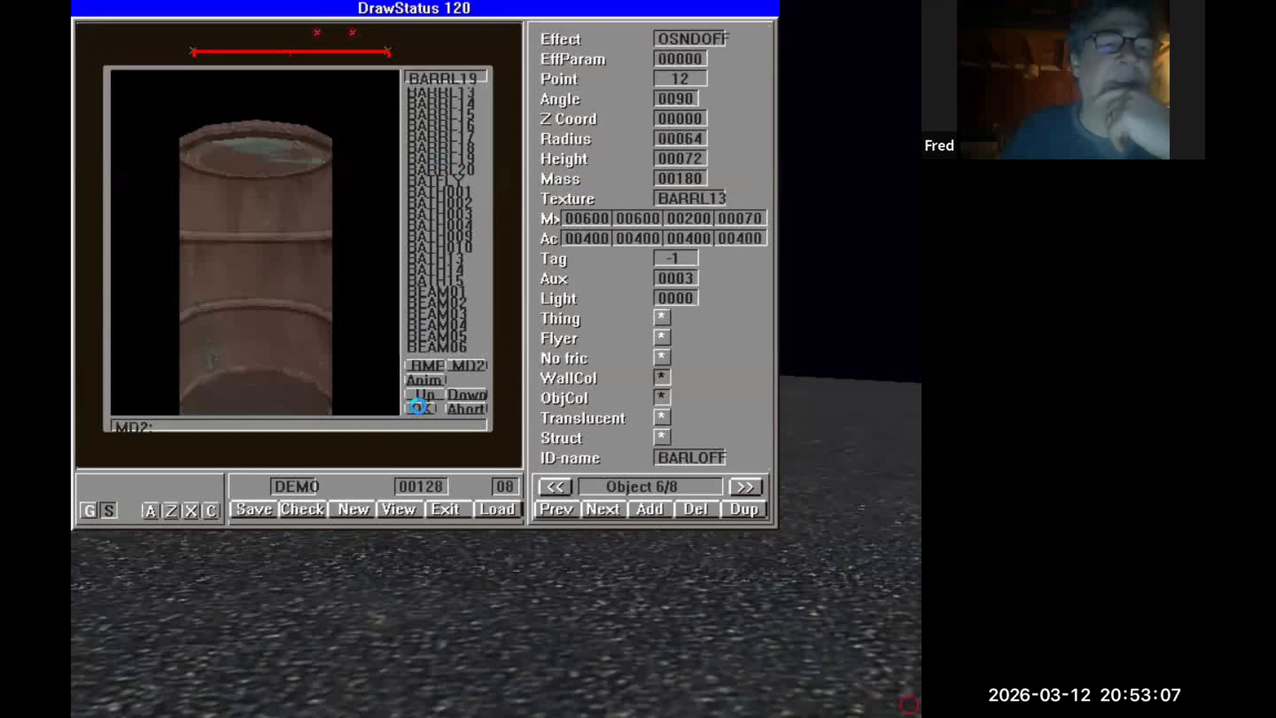
{"action": "left_click", "coordinate": [418, 406]}
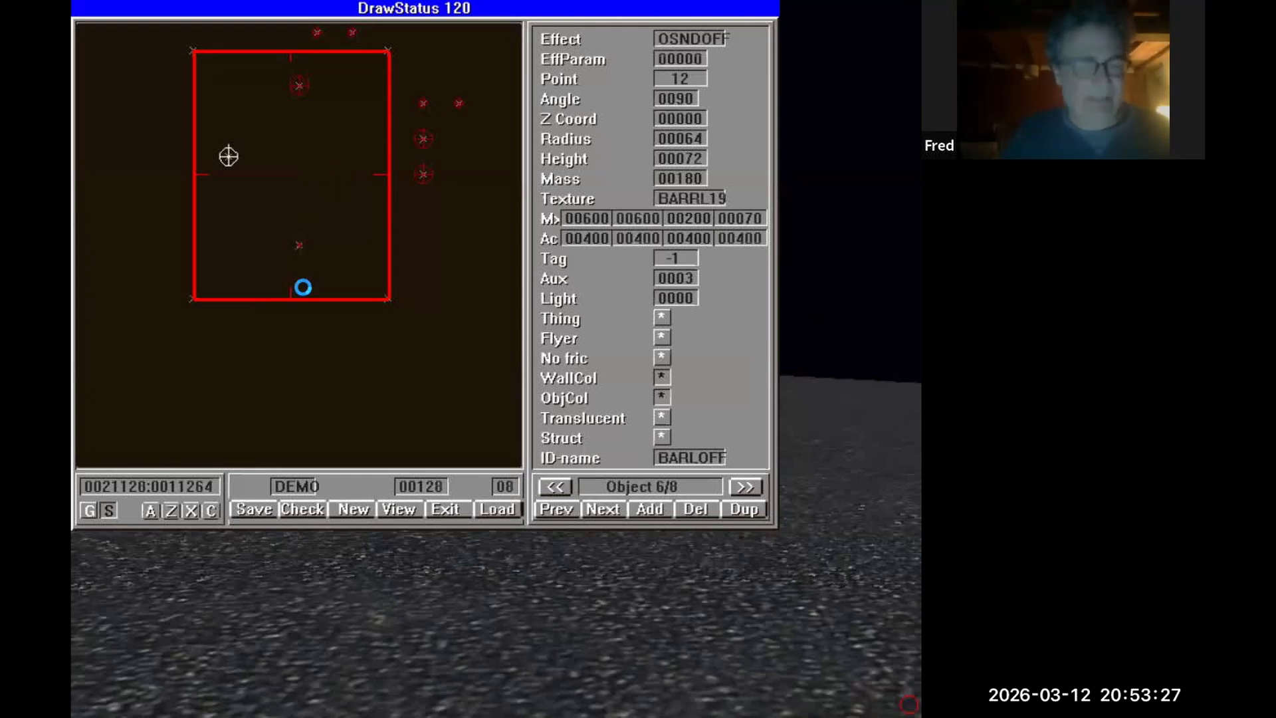
Save the DEMO level and load it again.
{"action": "key", "text": "s"}
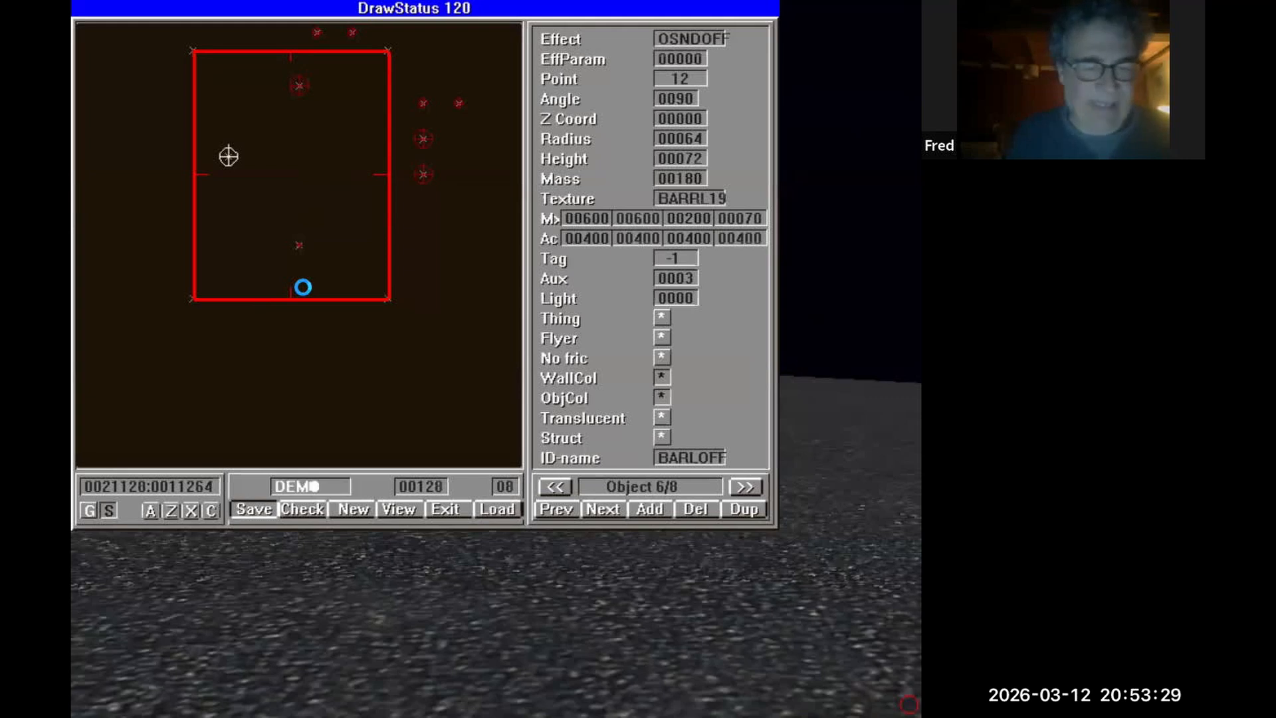
{"action": "key", "text": "Return"}
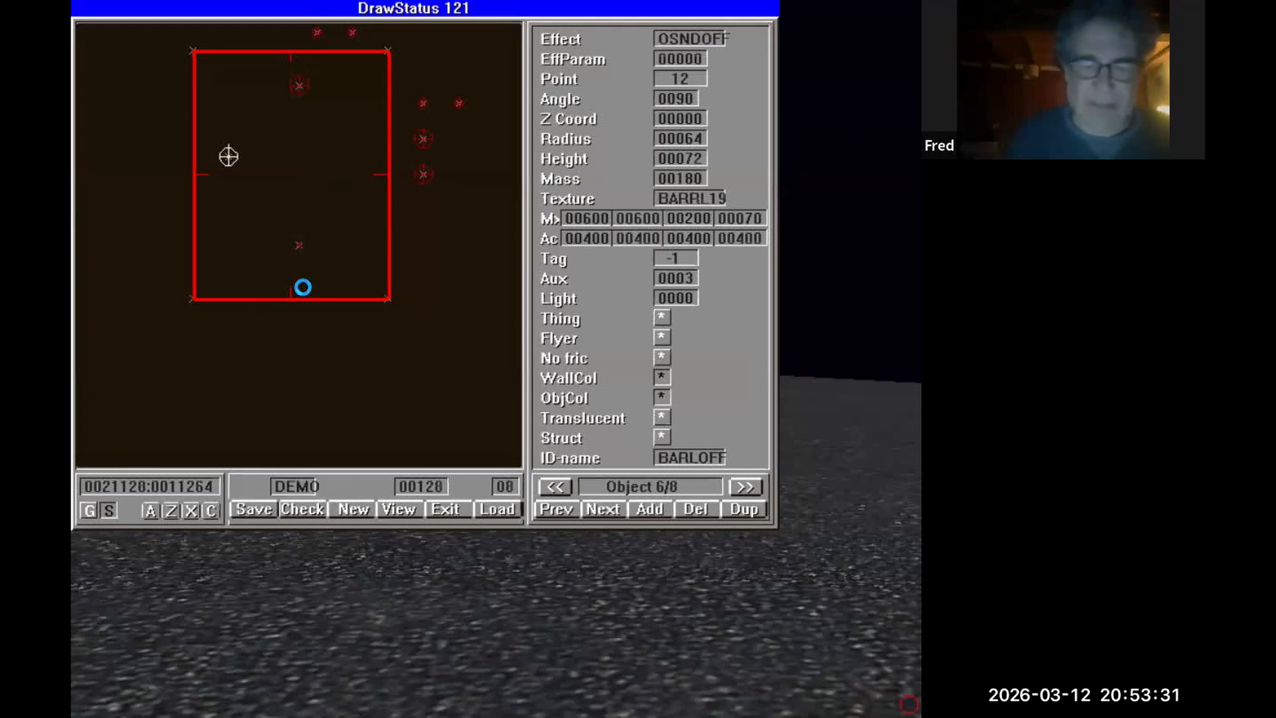
{"action": "key", "text": "l"}
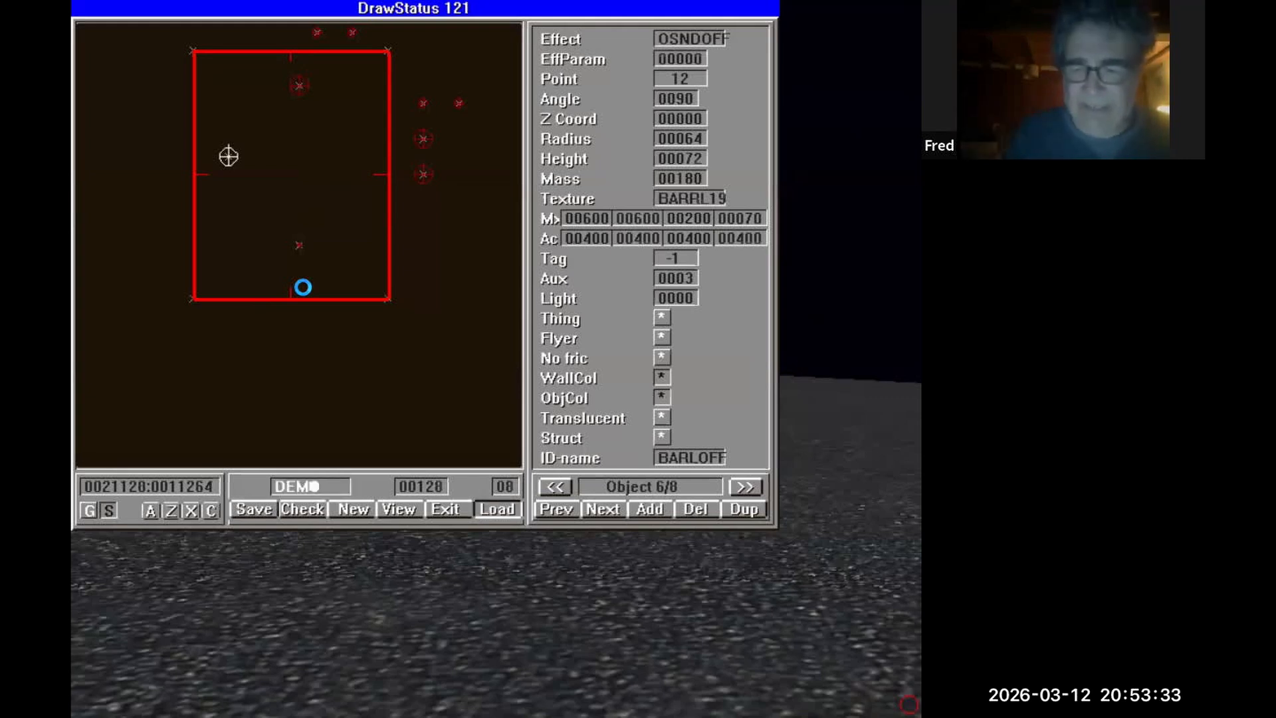
{"action": "key", "text": "Return"}
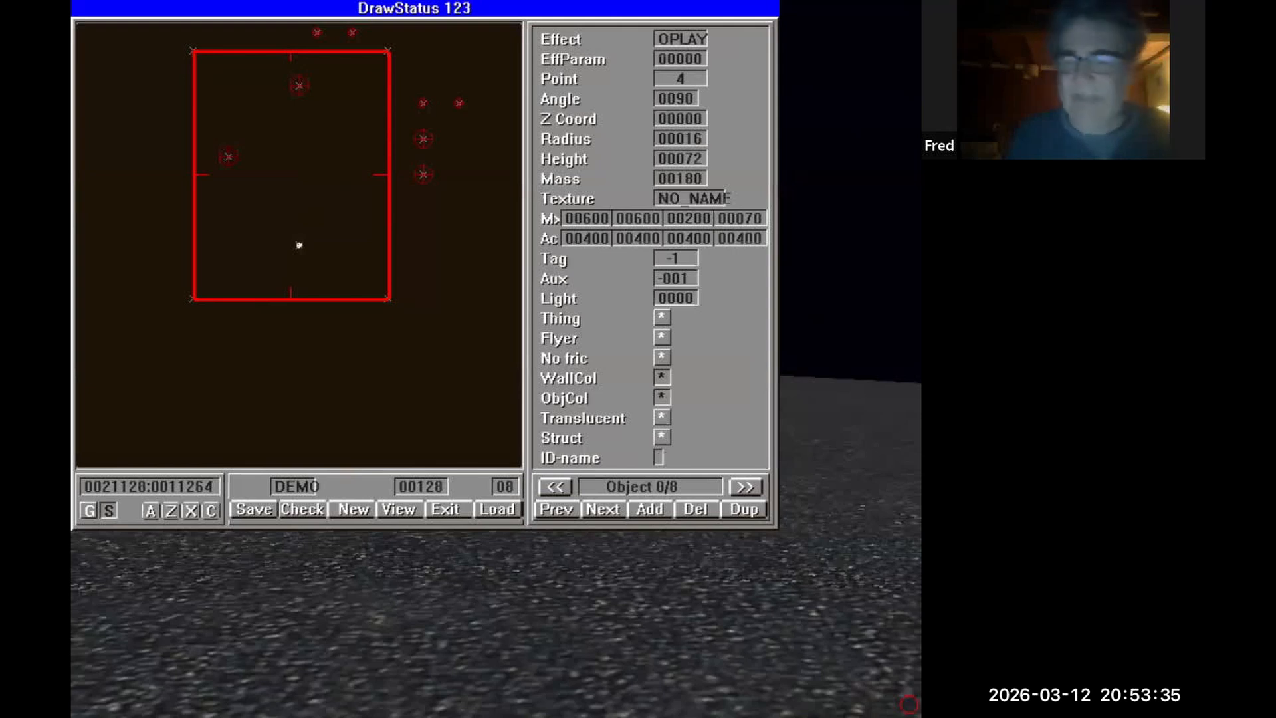
Return to the 3D view and walk around the floor to check the barrel objects.
{"action": "key", "text": "Escape"}
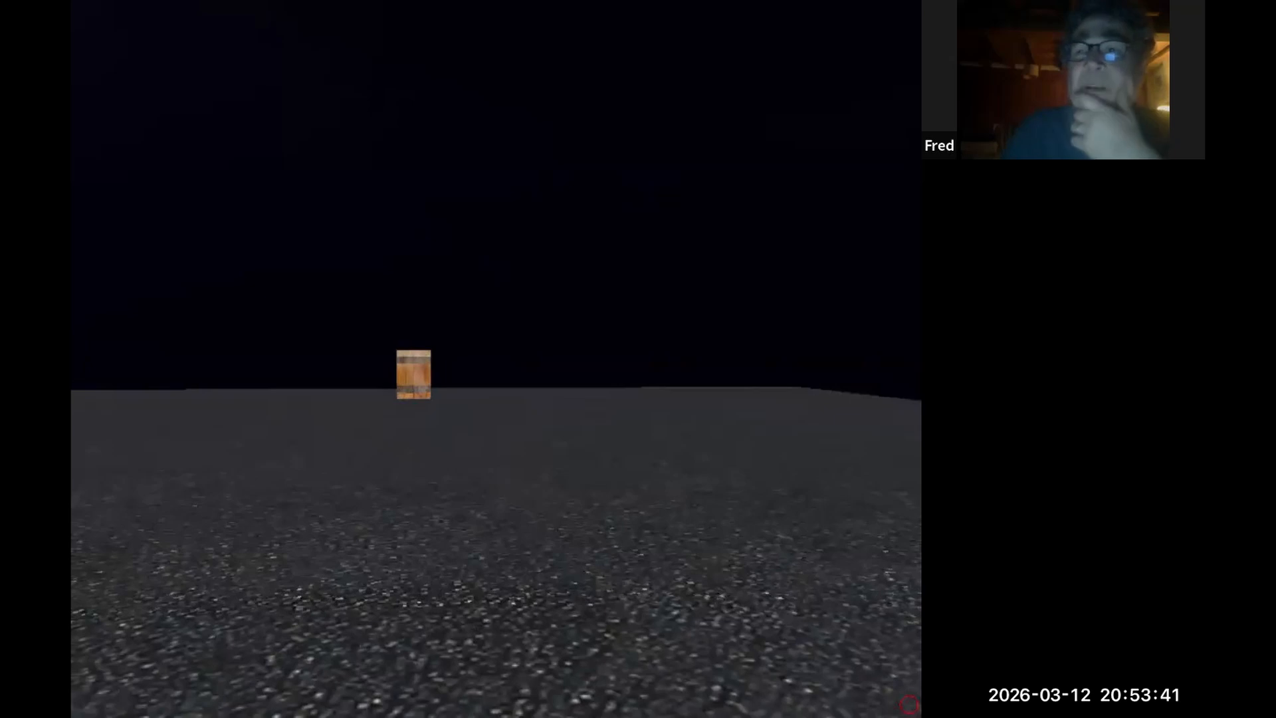
{"action": "key", "text": "w"}
{"action": "key", "text": "w"}
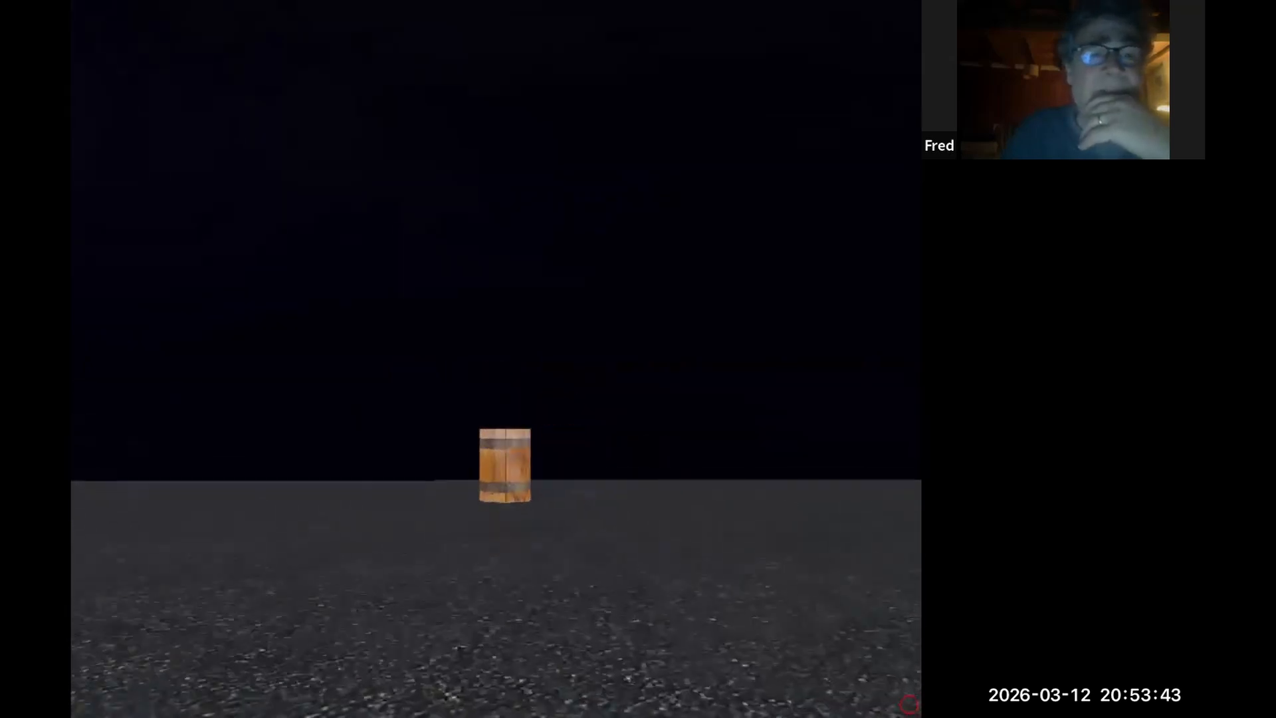
{"action": "key", "text": "w"}
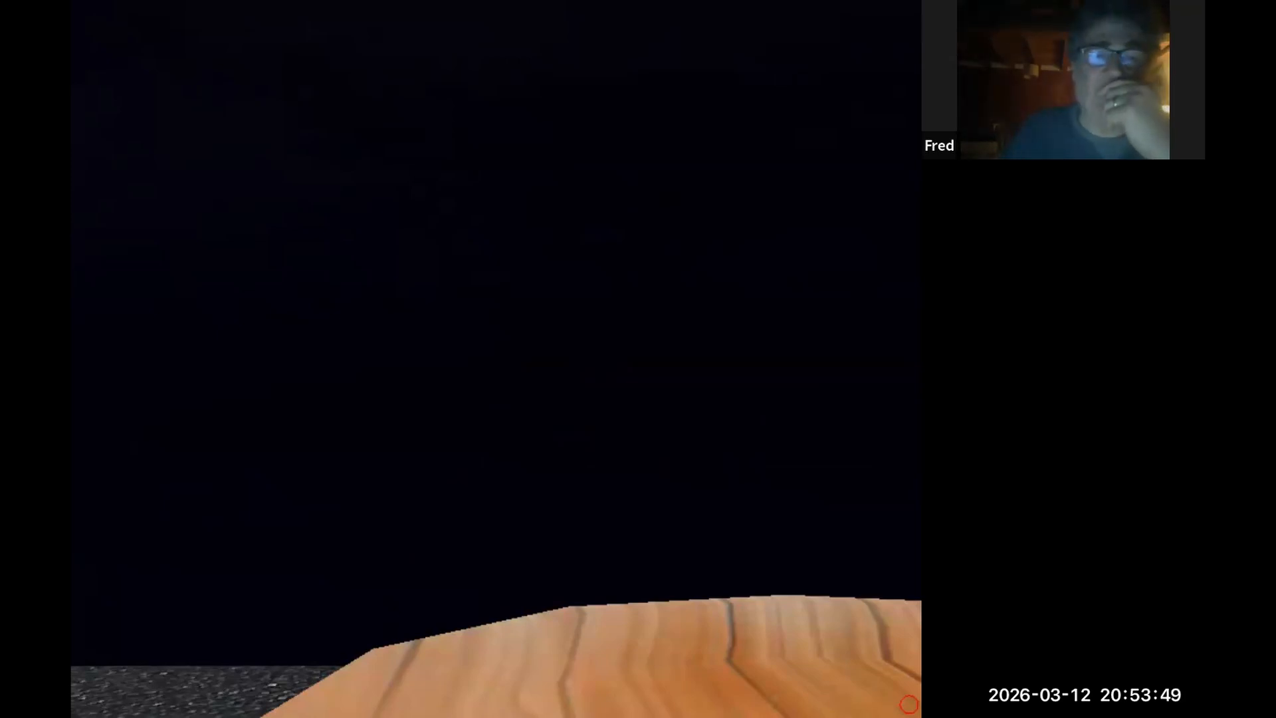
{"action": "key", "text": "Left"}
{"action": "key", "text": "Left"}
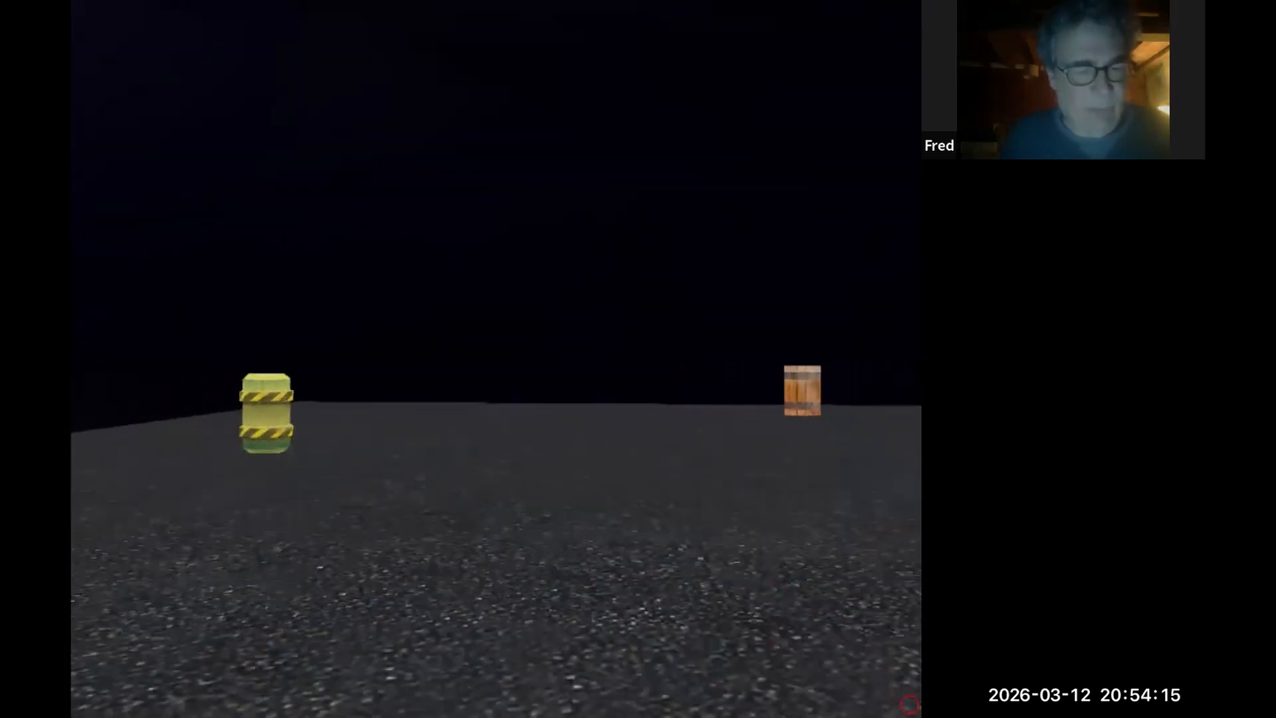
Open the map editor, select the sound-on barrel object near the room's top wall, and set its ID name to BARLON.
{"action": "key", "text": "Escape"}
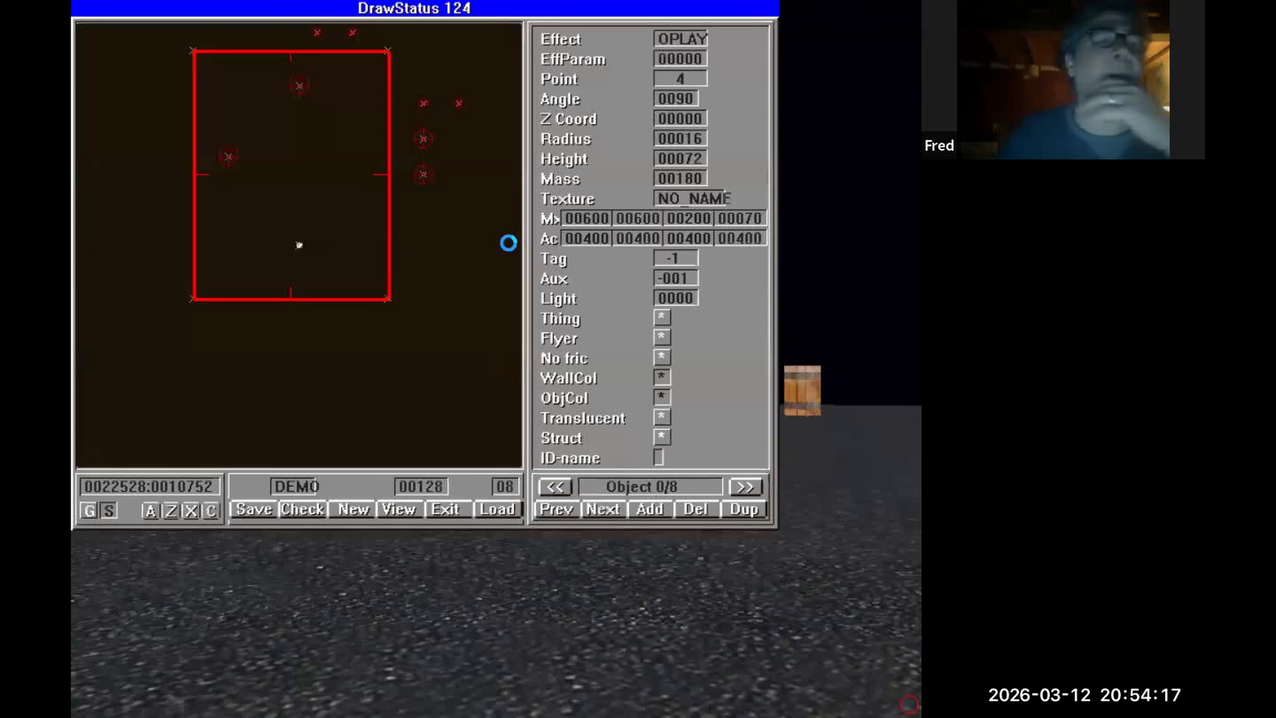
{"action": "left_click", "coordinate": [301, 92]}
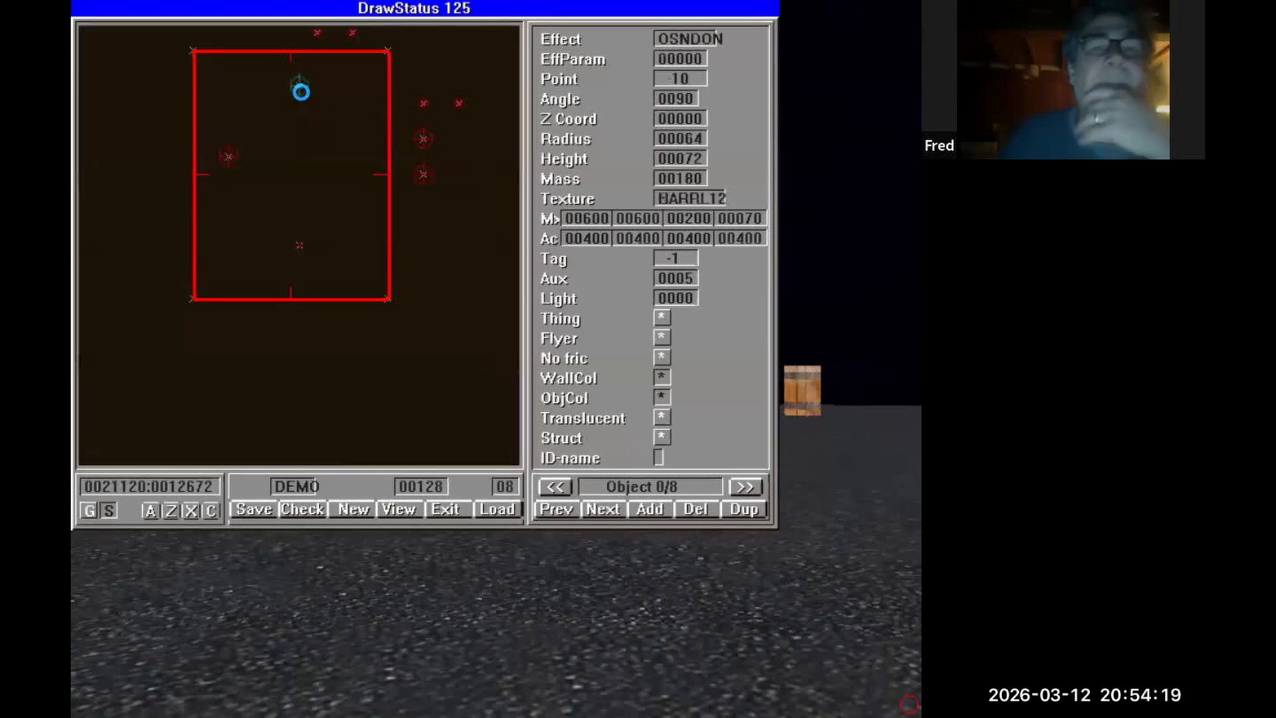
{"action": "left_click", "coordinate": [224, 158]}
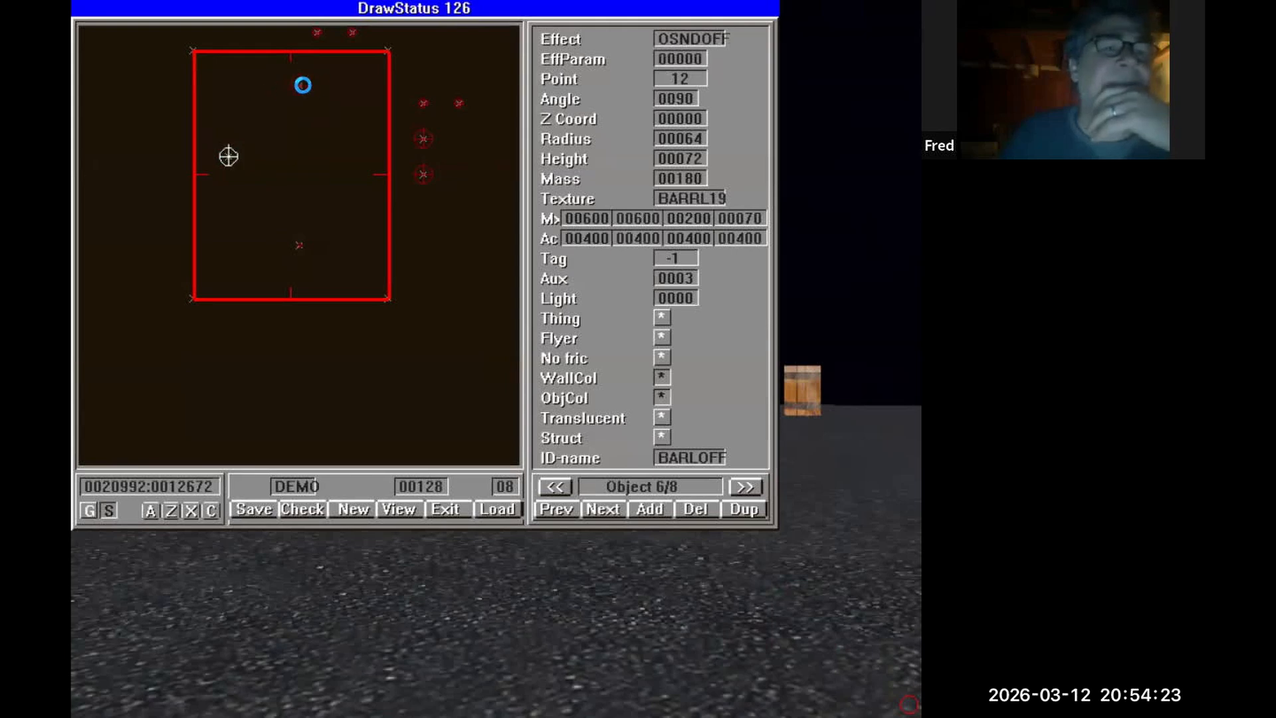
{"action": "right_click", "coordinate": [308, 83]}
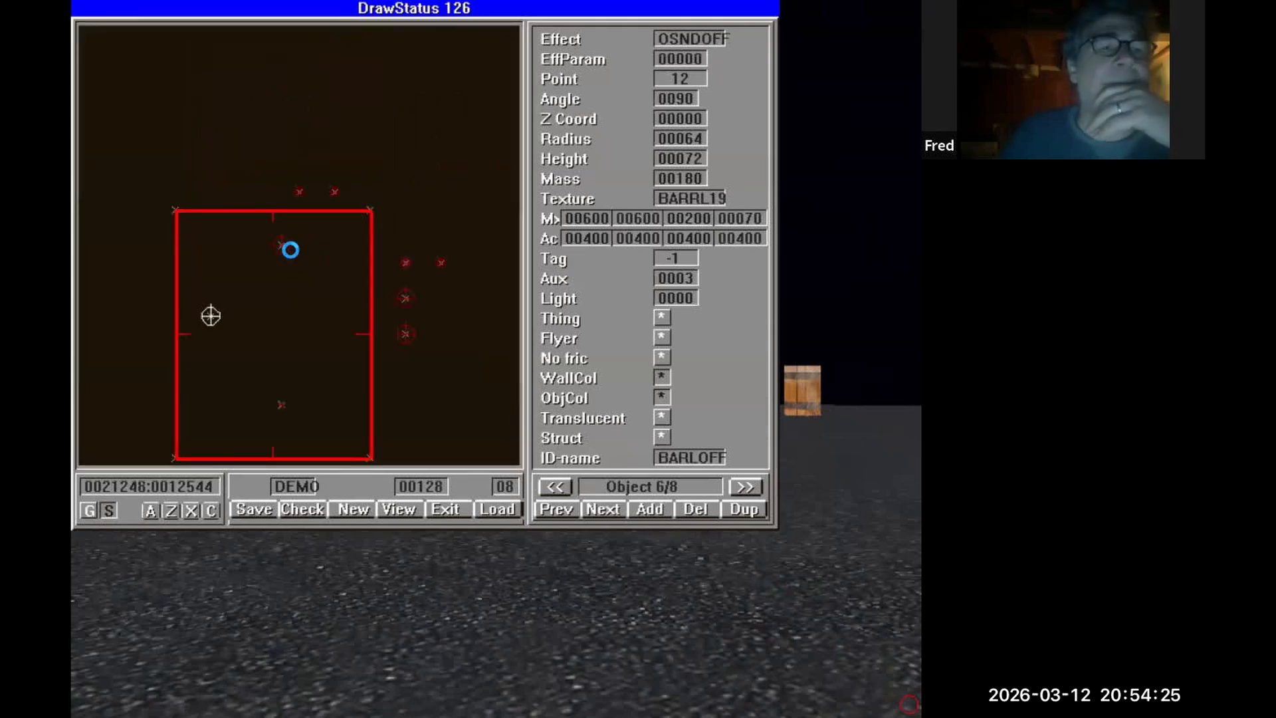
{"action": "left_click", "coordinate": [284, 246]}
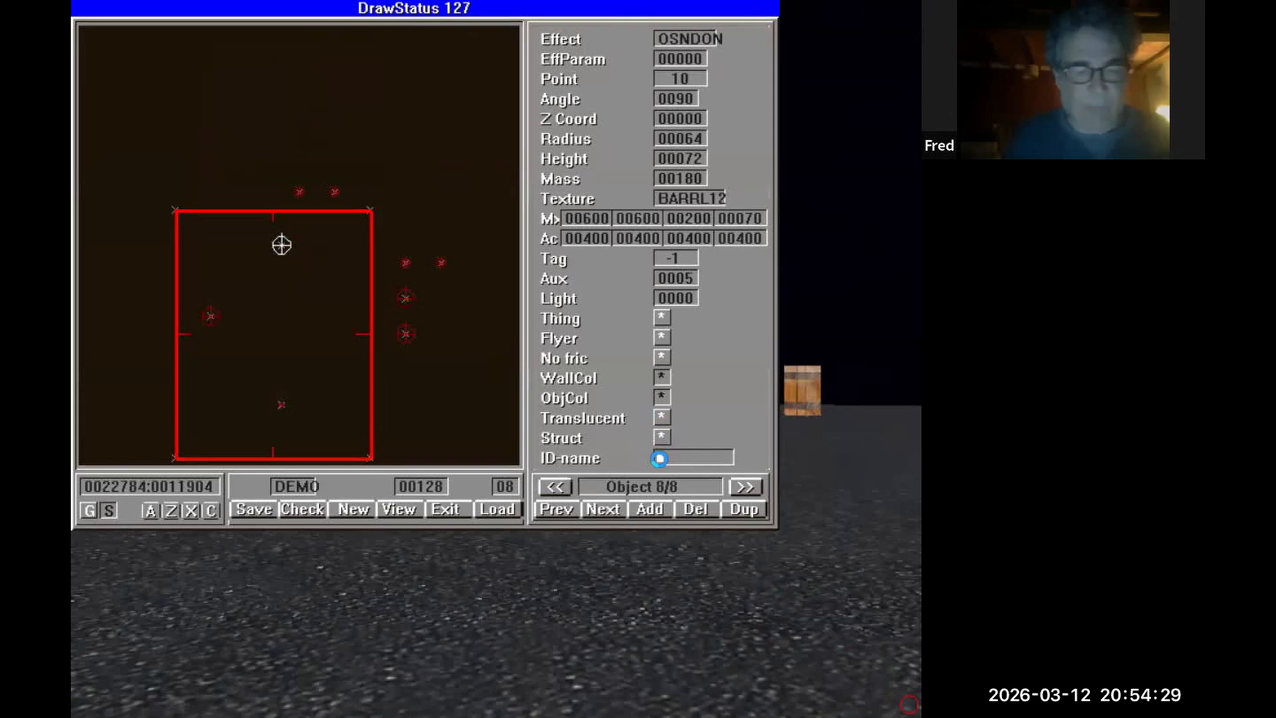
{"action": "left_click", "coordinate": [659, 458]}
{"action": "type", "text": "ARL"}
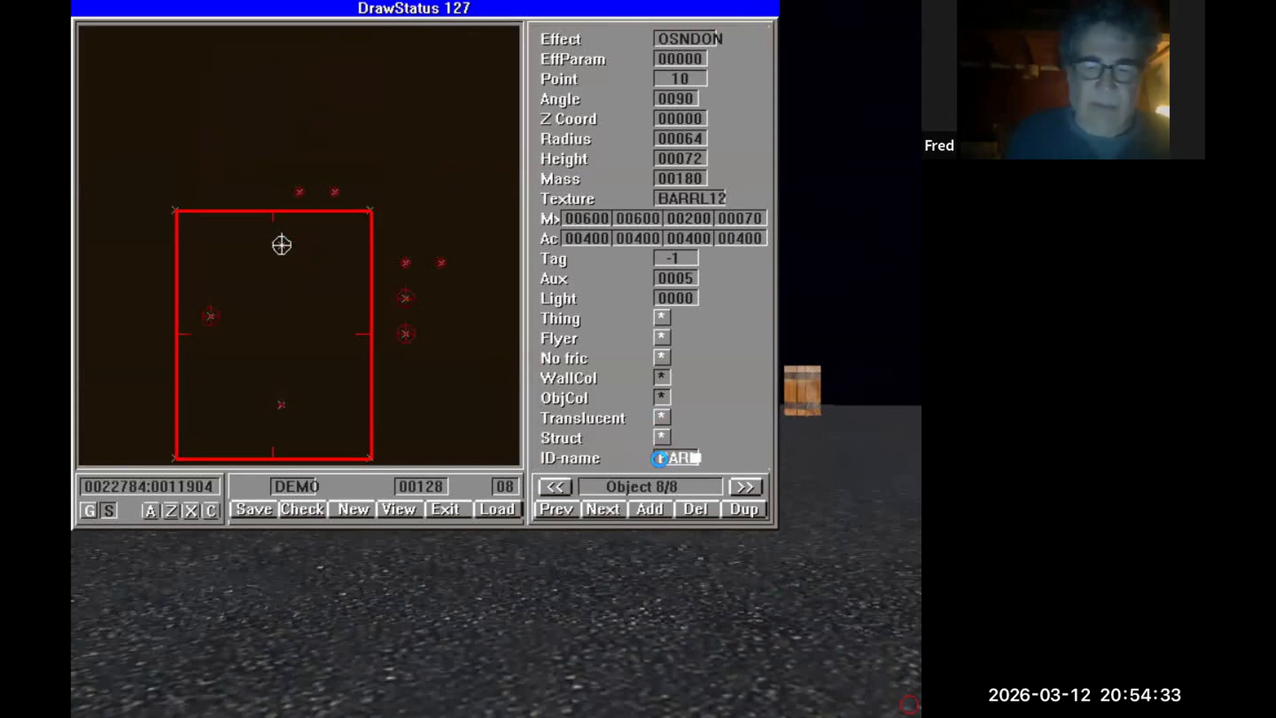
{"action": "type", "text": "O"}
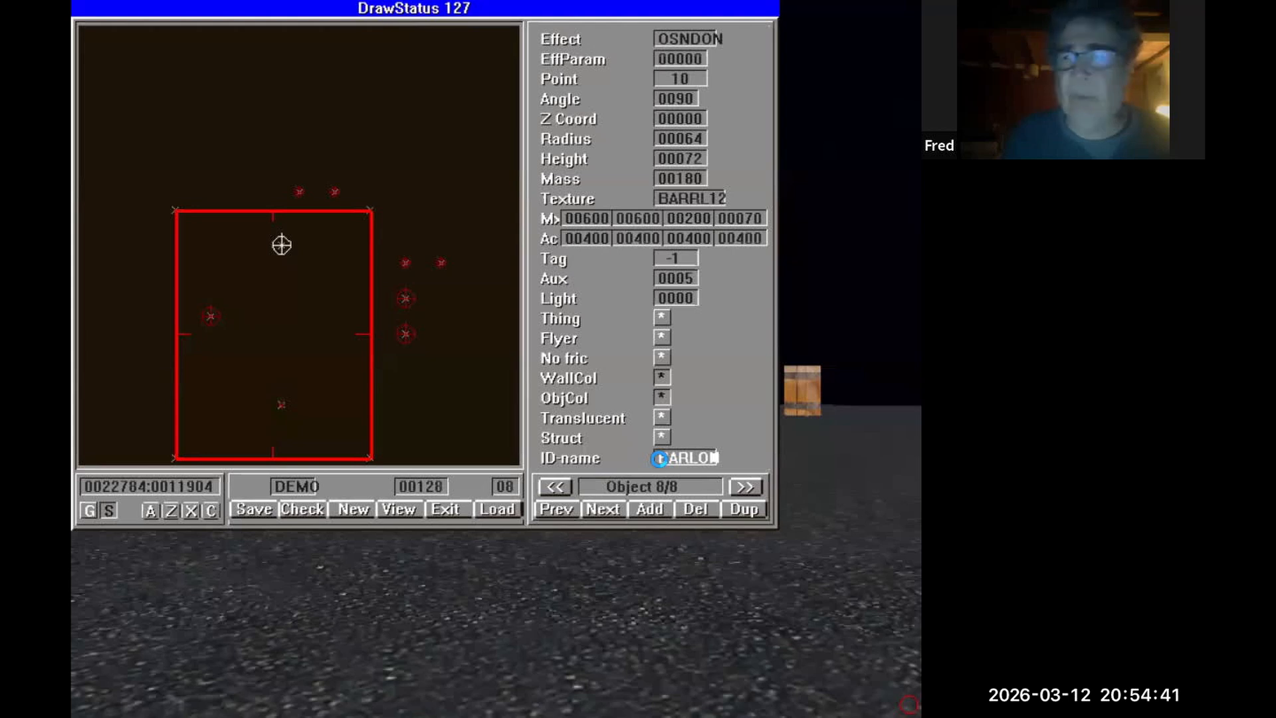
{"action": "type", "text": "N"}
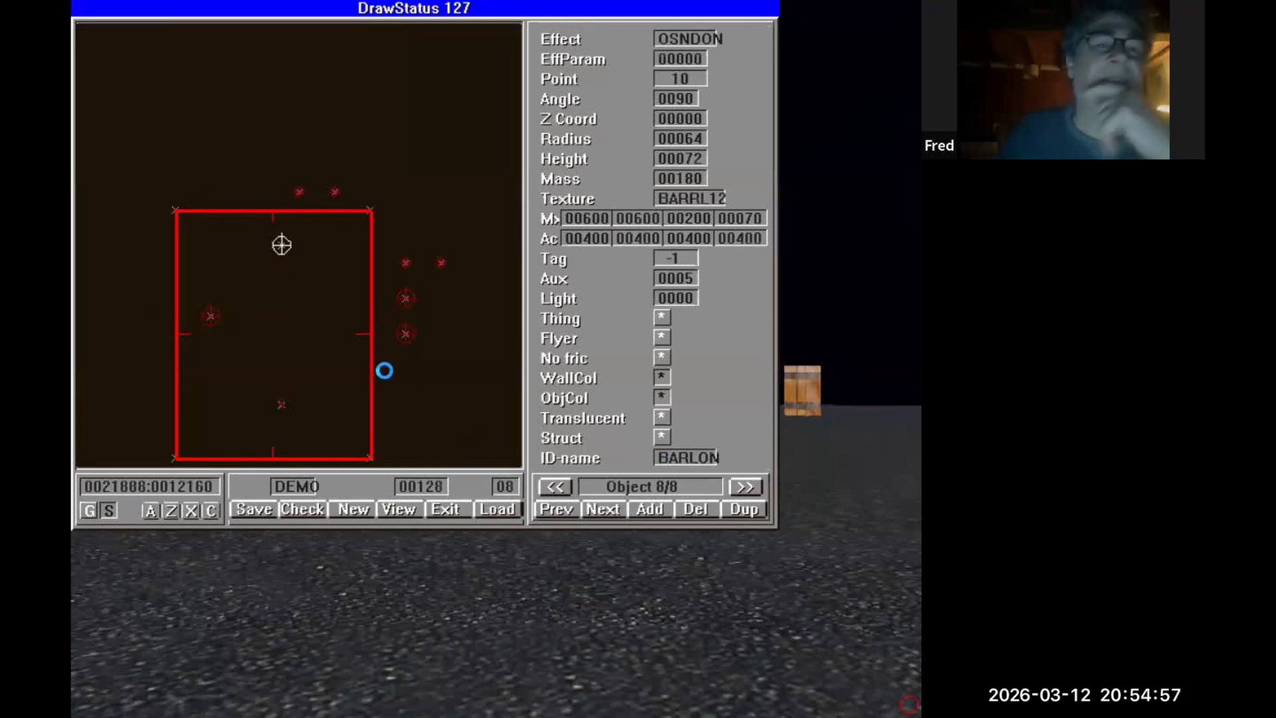
Review the auxiliary parameters of the noise object and of the sound-on and sound-off barrel objects.
{"action": "left_click", "coordinate": [410, 328]}
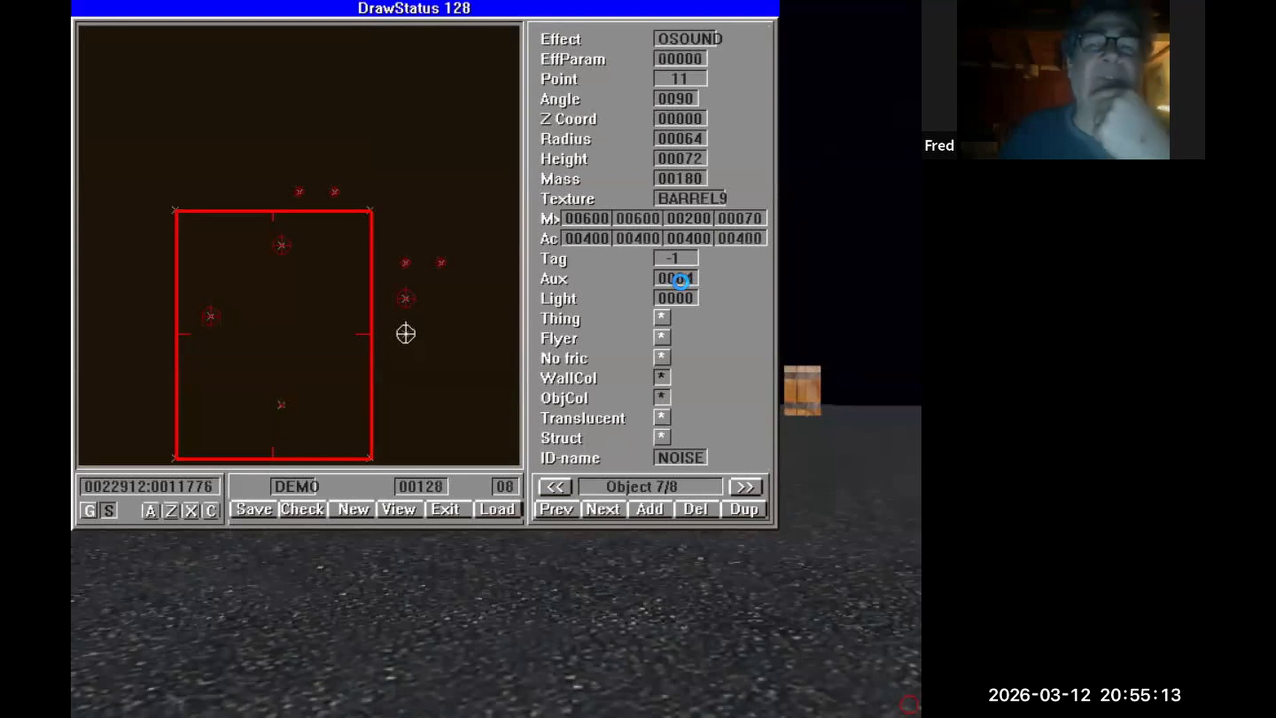
{"action": "left_click", "coordinate": [680, 280]}
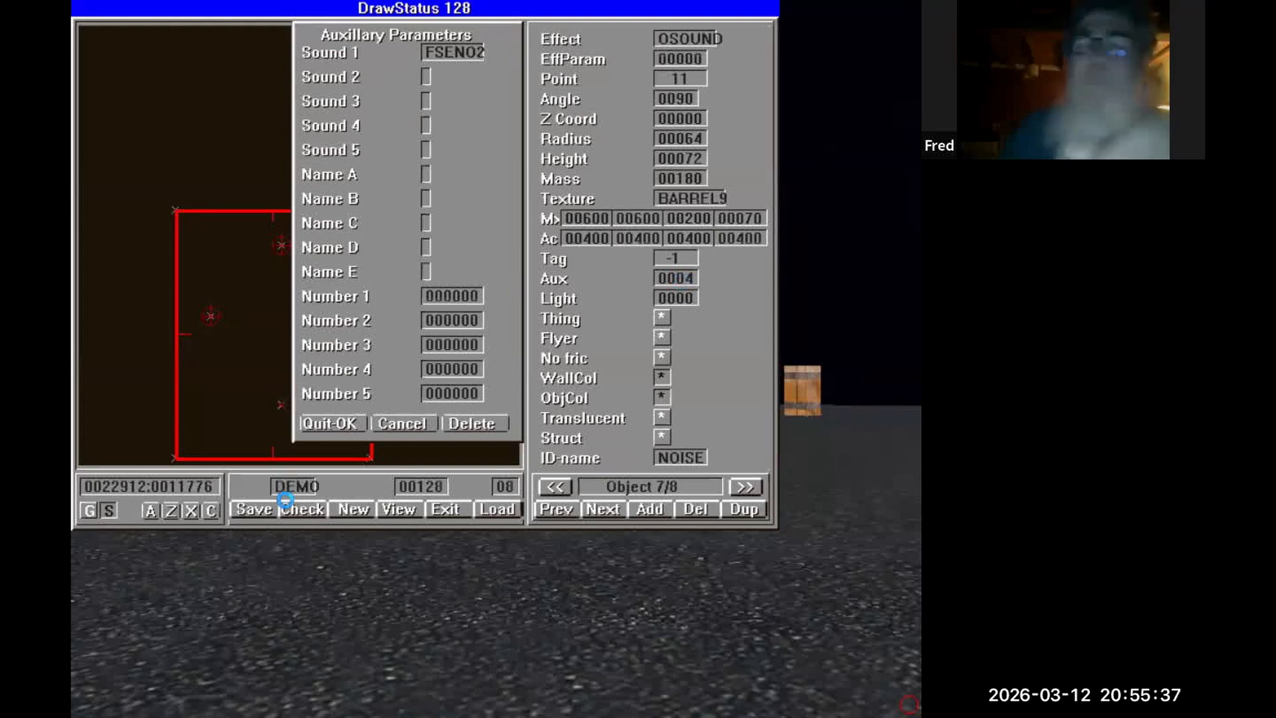
{"action": "left_click", "coordinate": [350, 426]}
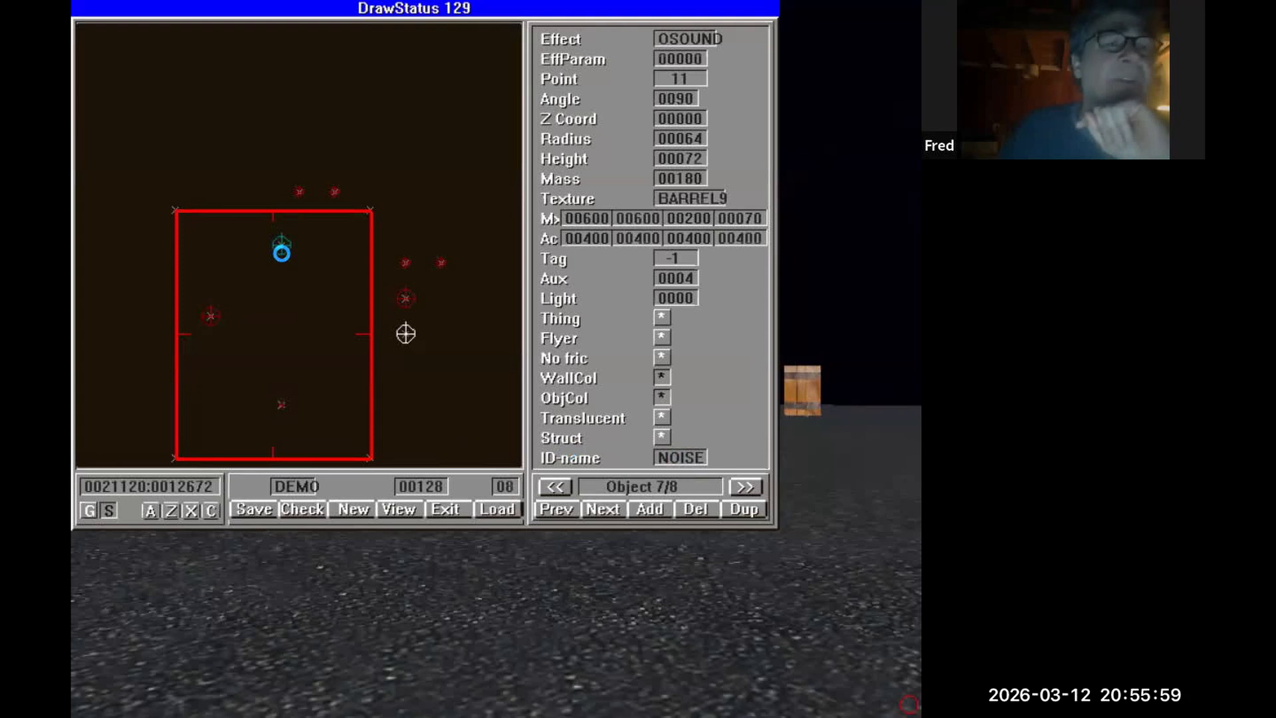
{"action": "left_click", "coordinate": [406, 334]}
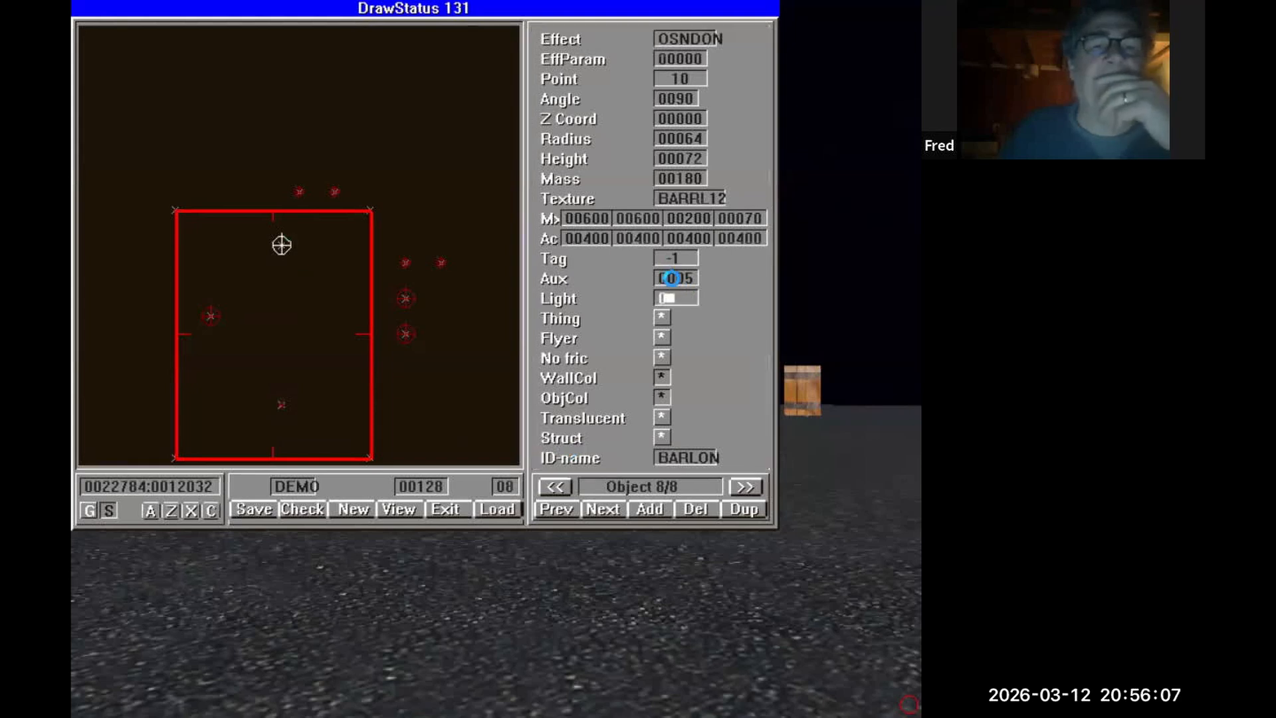
{"action": "left_click", "coordinate": [671, 278]}
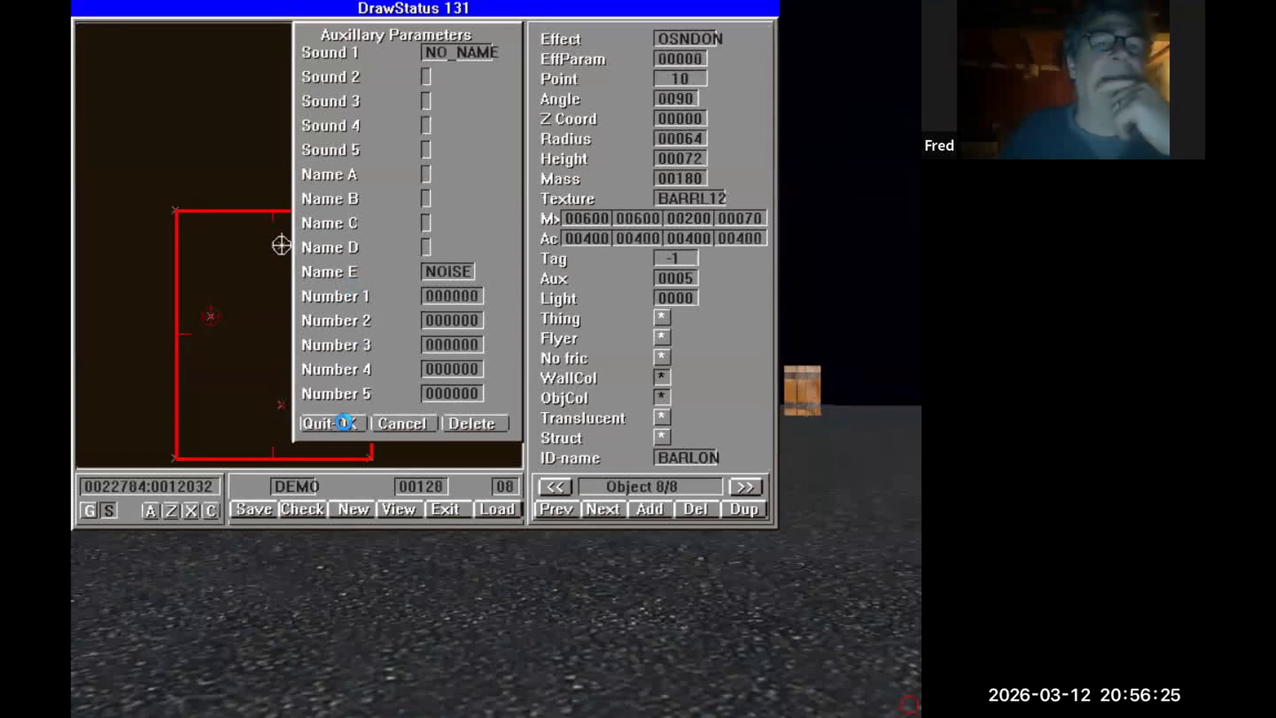
{"action": "left_click", "coordinate": [343, 422]}
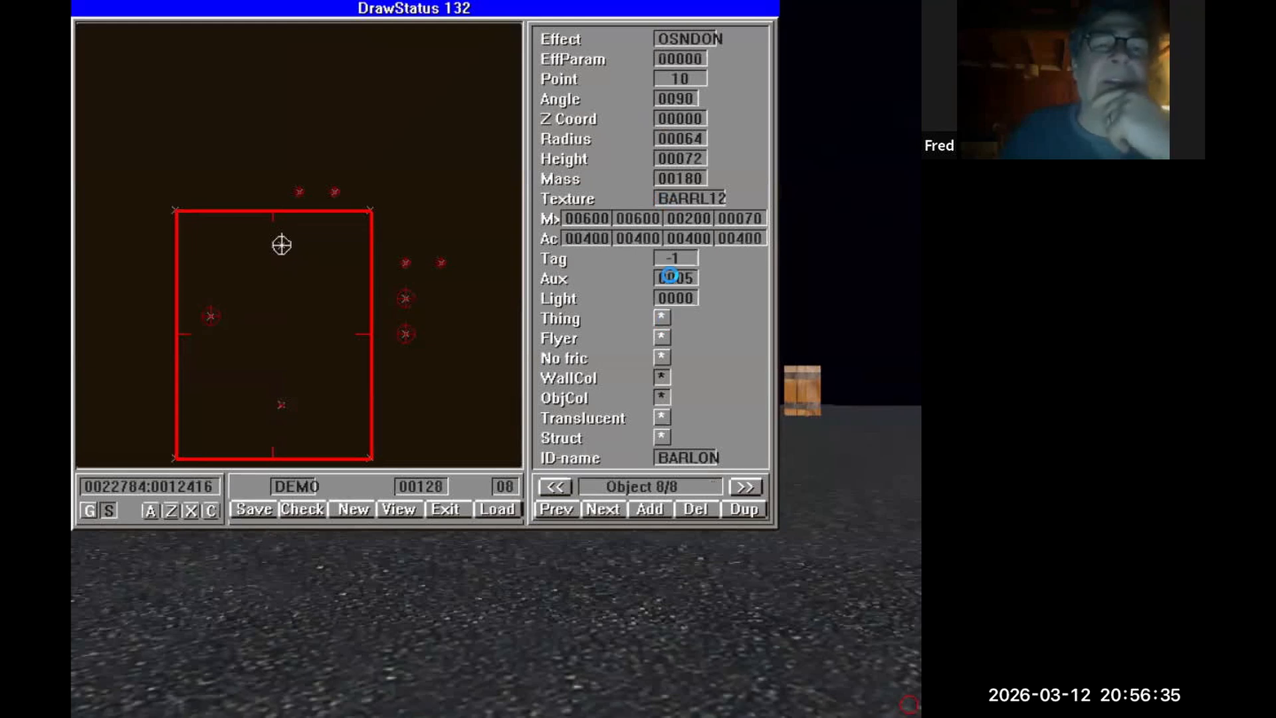
{"action": "left_click", "coordinate": [670, 276]}
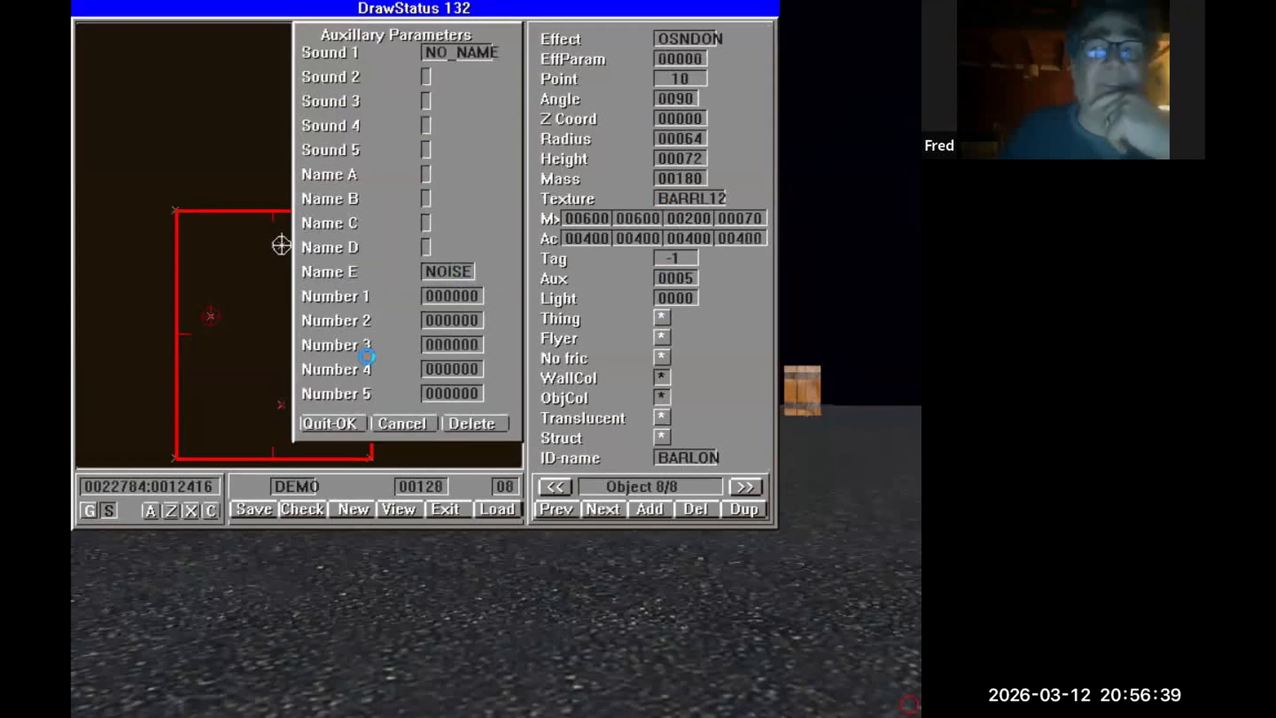
{"action": "left_click", "coordinate": [316, 426]}
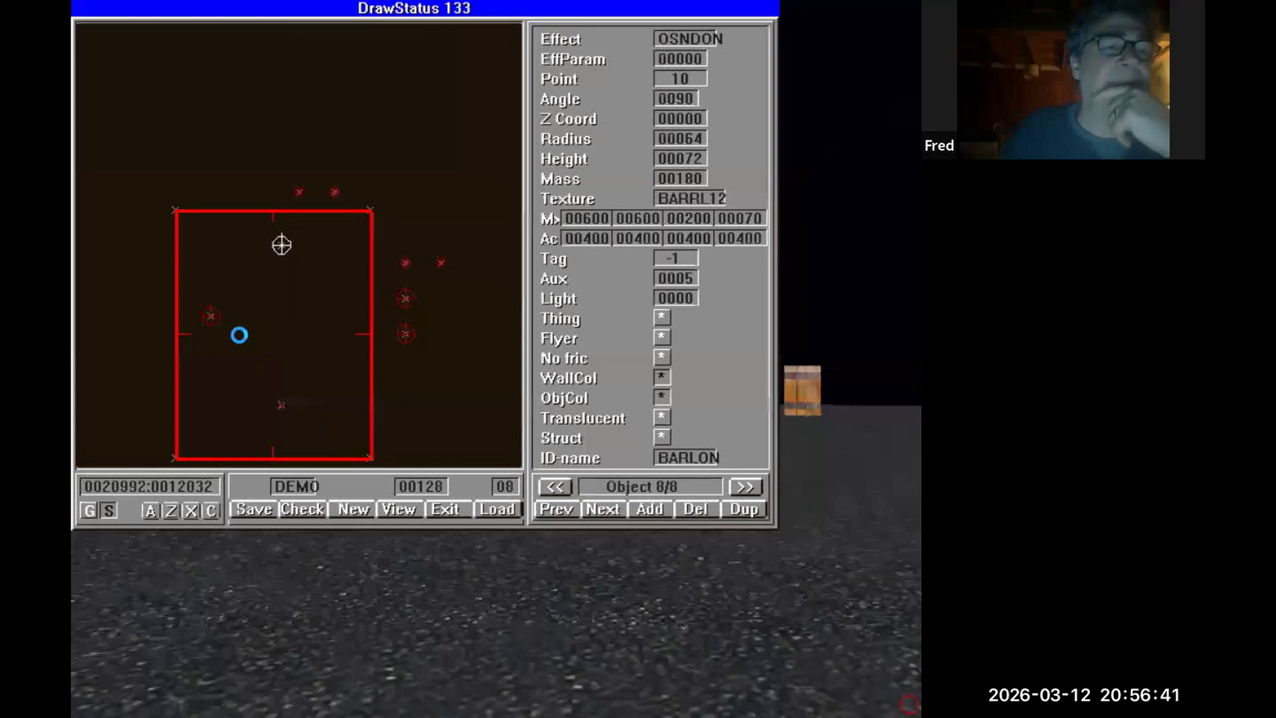
{"action": "left_click", "coordinate": [208, 315]}
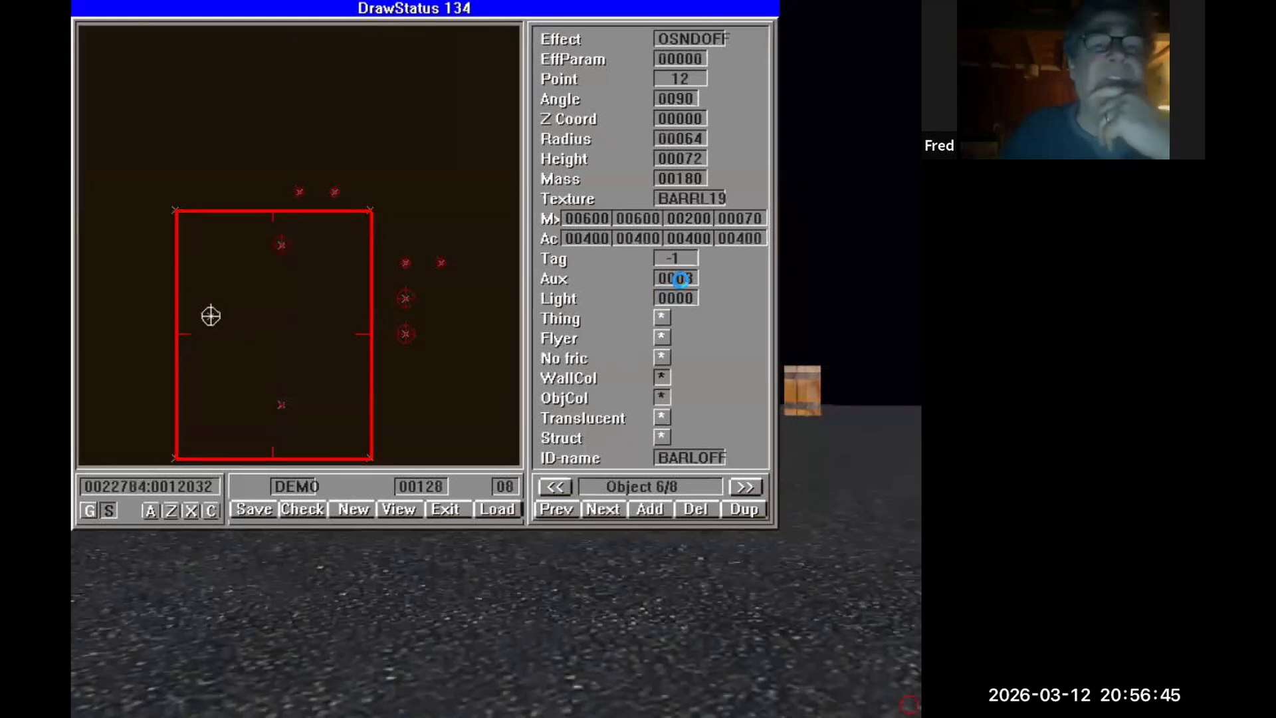
{"action": "left_click", "coordinate": [680, 279]}
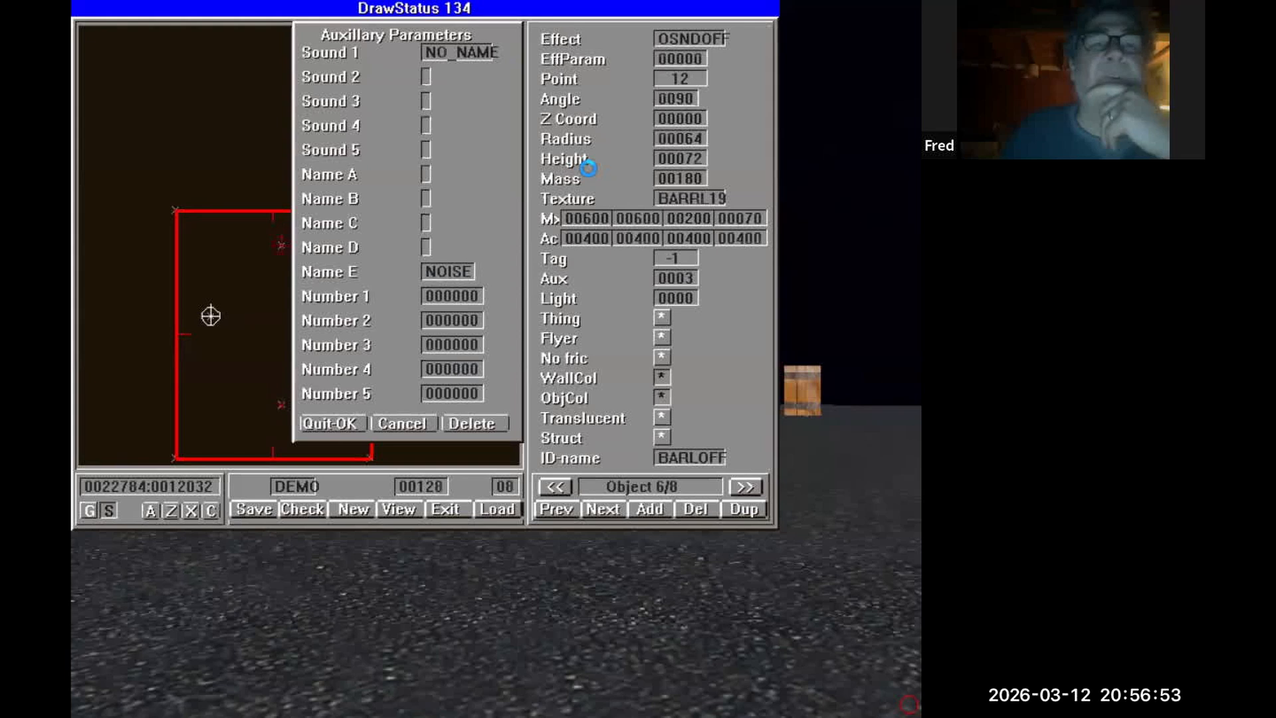
{"action": "left_click", "coordinate": [340, 424]}
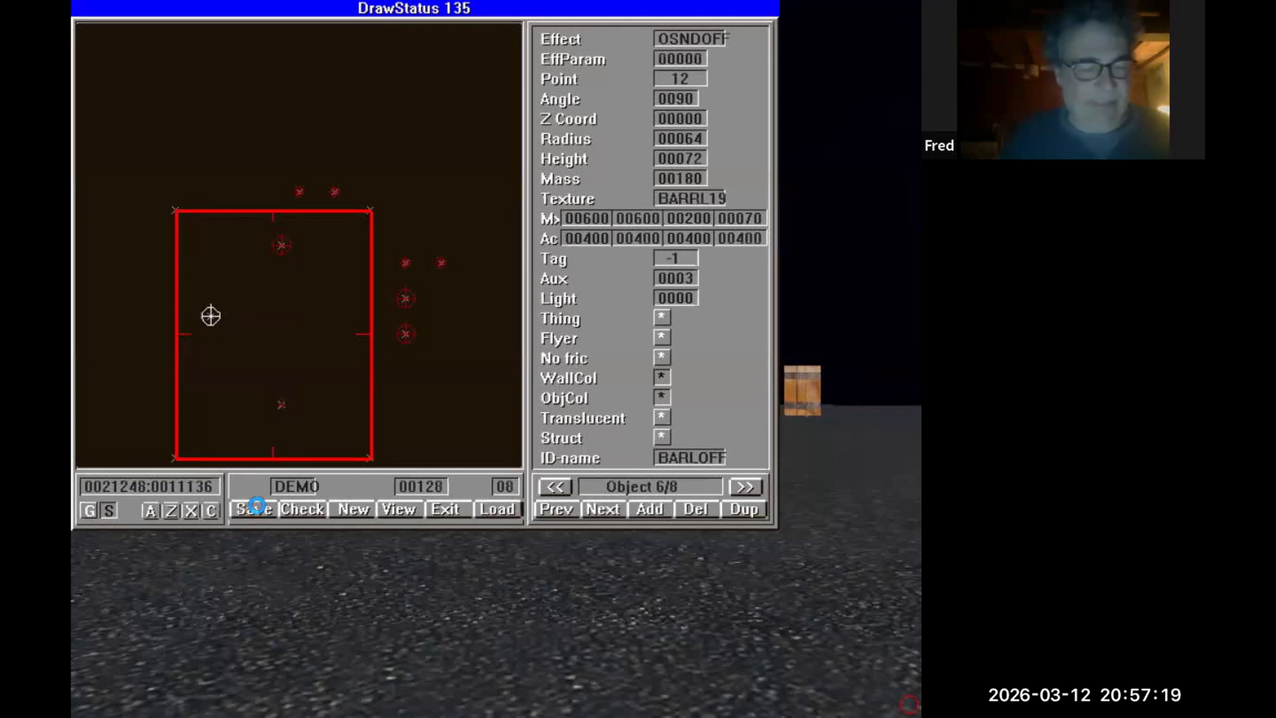
Save the DEMO level and reload it.
{"action": "left_click", "coordinate": [257, 507]}
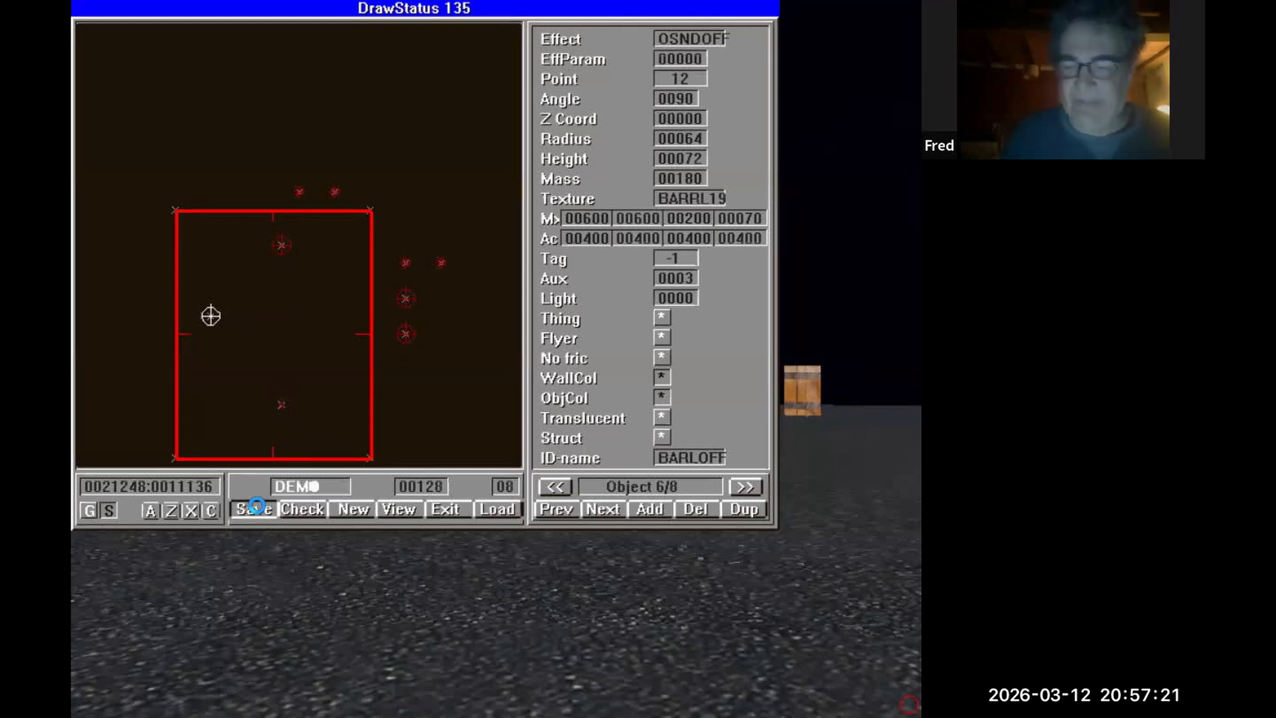
{"action": "key", "text": "Return"}
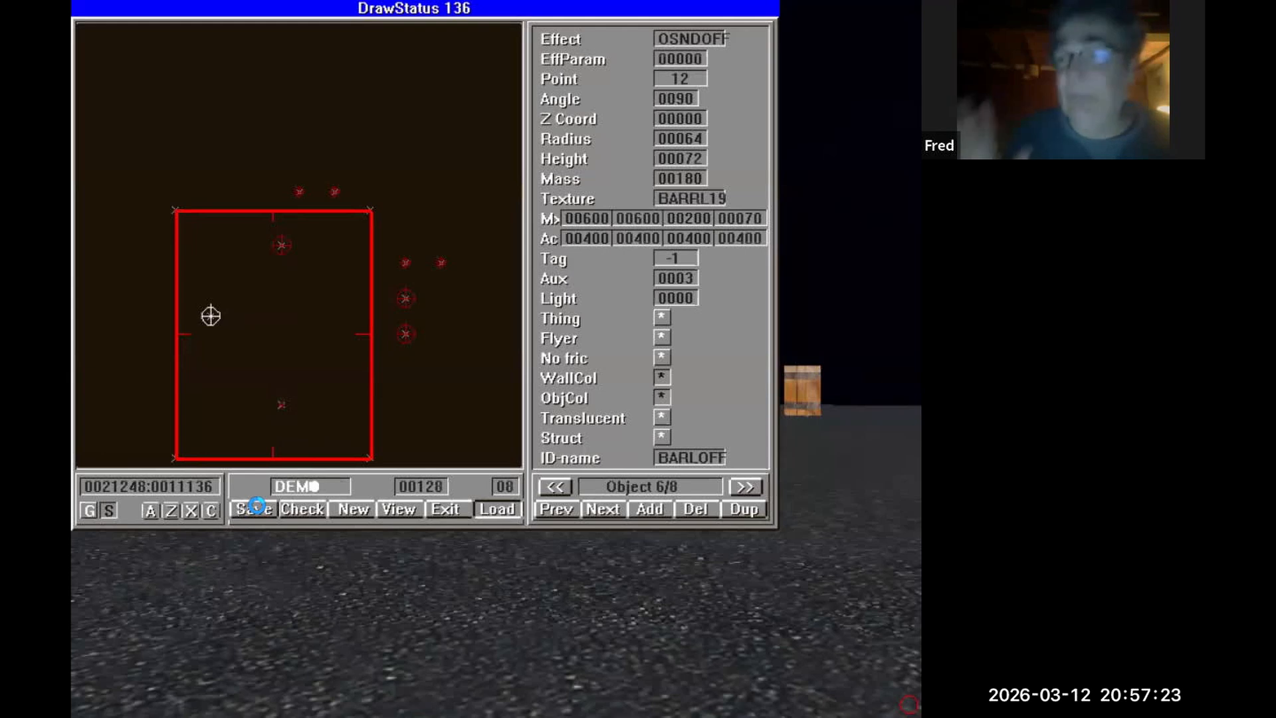
{"action": "key", "text": "Return"}
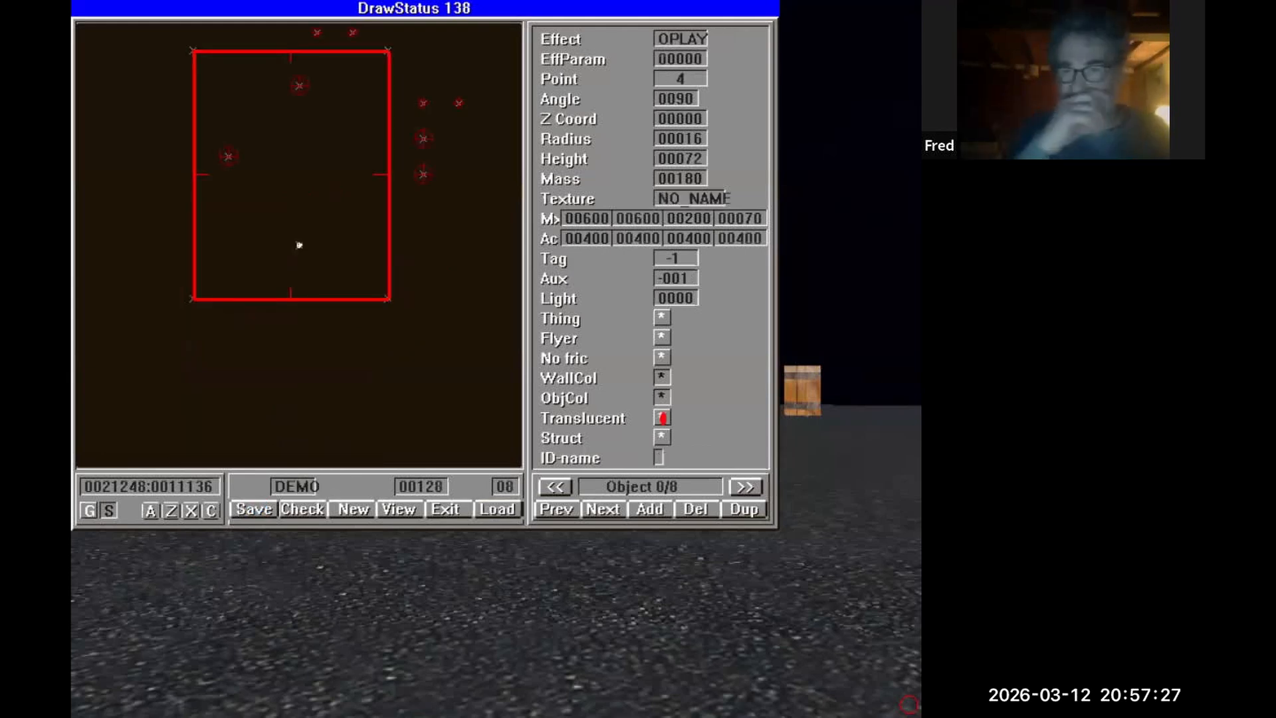
Return to the 3D view and walk toward the barrels to inspect them.
{"action": "key", "text": "Escape"}
{"action": "key", "text": "Up"}
{"action": "key", "text": "Left"}
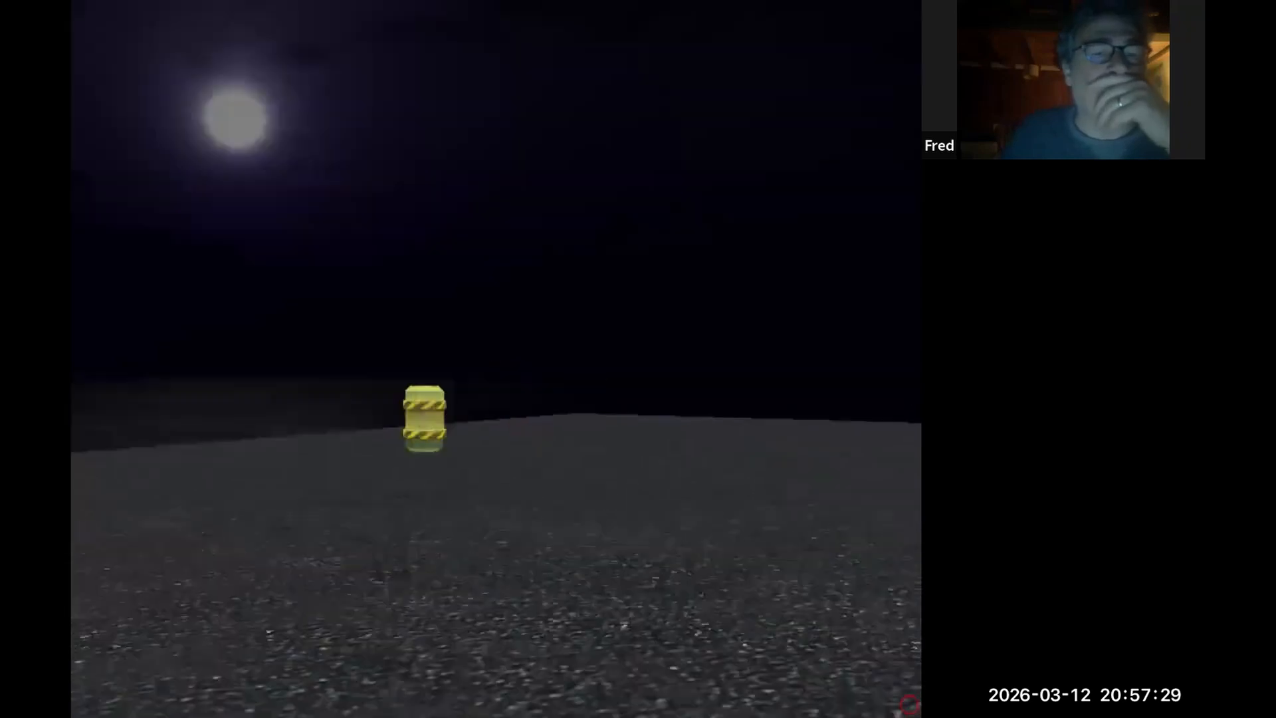
{"action": "key", "text": "Right"}
{"action": "key", "text": "Up"}
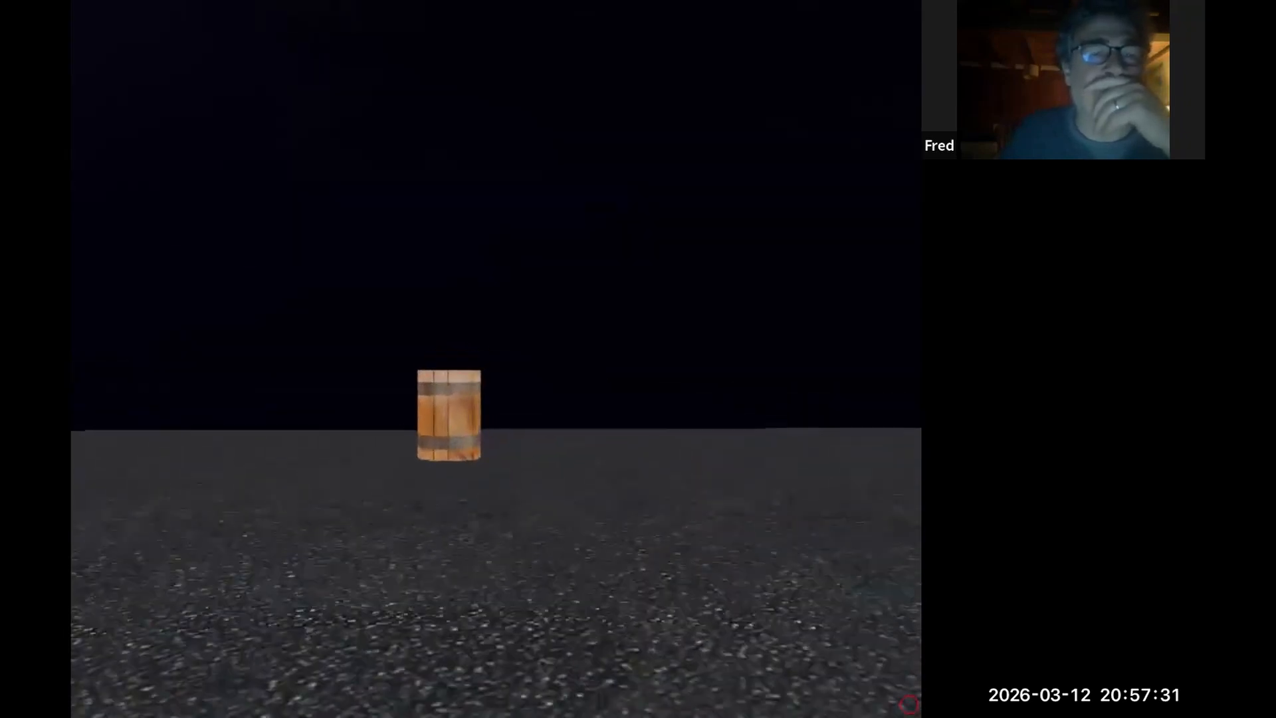